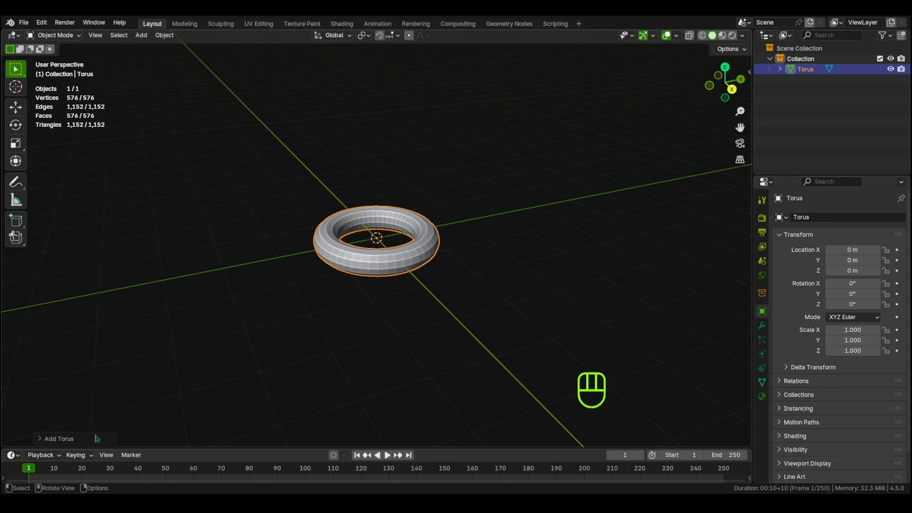
Set the new torus's major radius to 0.4 m in its creation settings.
{"action": "left_click", "coordinate": [97, 438]}
{"action": "left_click", "coordinate": [137, 331]}
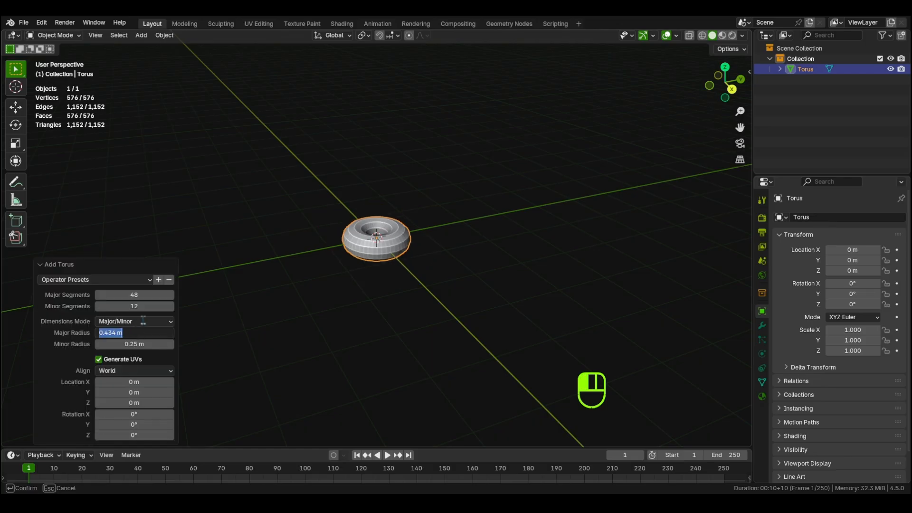
{"action": "type", "text": "0"}
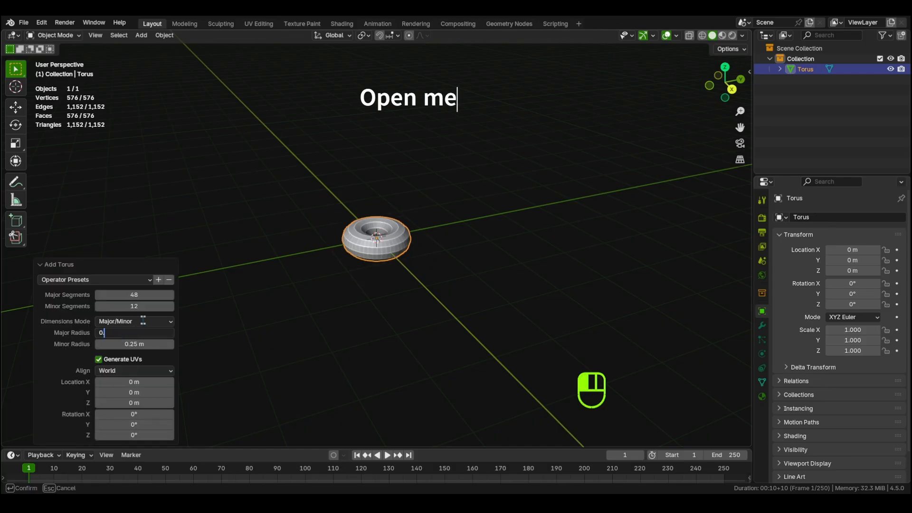
{"action": "type", "text": ".4"}
{"action": "key", "text": "Return"}
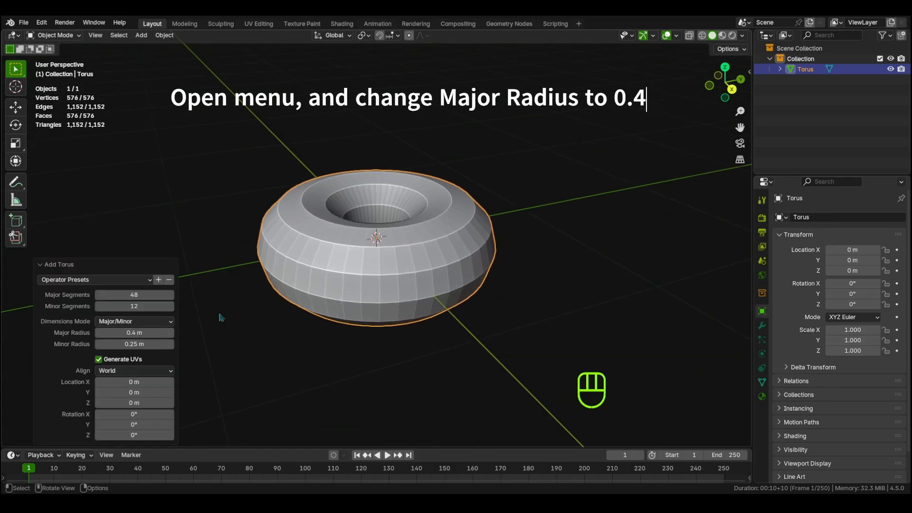
Reduce the torus's major segments to 12 and collapse its creation settings.
{"action": "left_click_drag", "start_coordinate": [135, 295], "coordinate": [103, 295], "text": "shift"}
{"action": "left_click", "coordinate": [138, 295]}
{"action": "type", "text": "12"}
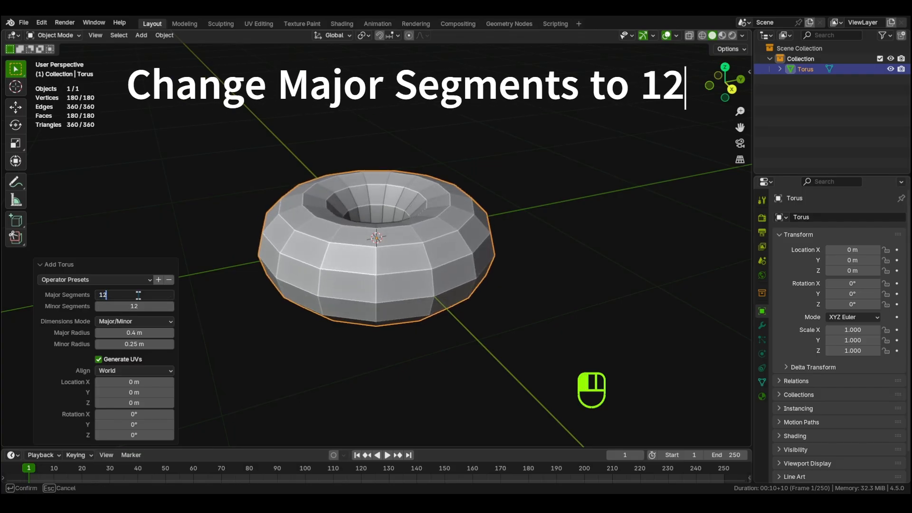
{"action": "key", "text": "Return"}
{"action": "left_click", "coordinate": [132, 265]}
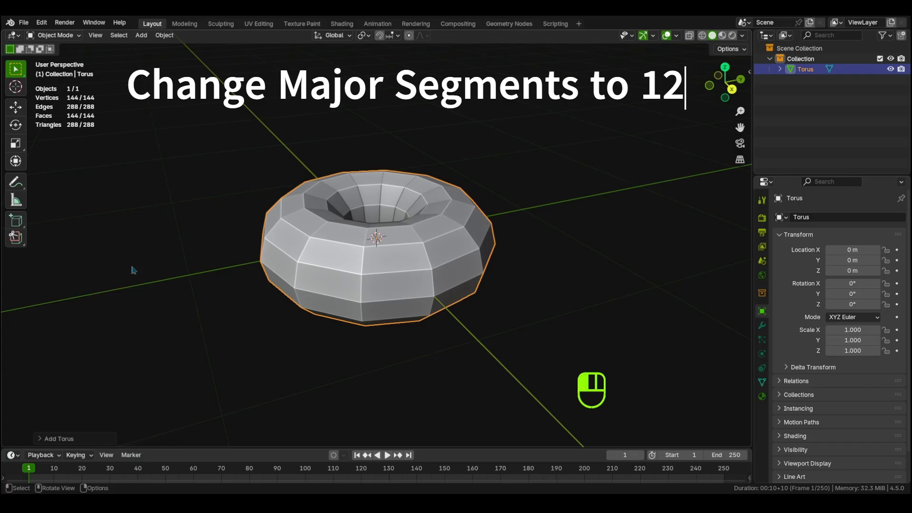
In Edit Mode, knife-cut a wavy icing line from the centre of the torus's -Y side towards +X, around the middle edge loop.
{"action": "mouse_move", "coordinate": [350, 267]}
{"action": "middle_mouse_down"}
{"action": "mouse_move", "coordinate": [352, 281]}
{"action": "mouse_move", "coordinate": [316, 312]}
{"action": "mouse_move", "coordinate": [283, 267]}
{"action": "mouse_move", "coordinate": [365, 239]}
{"action": "mouse_move", "coordinate": [413, 244]}
{"action": "mouse_move", "coordinate": [421, 314]}
{"action": "middle_mouse_up"}
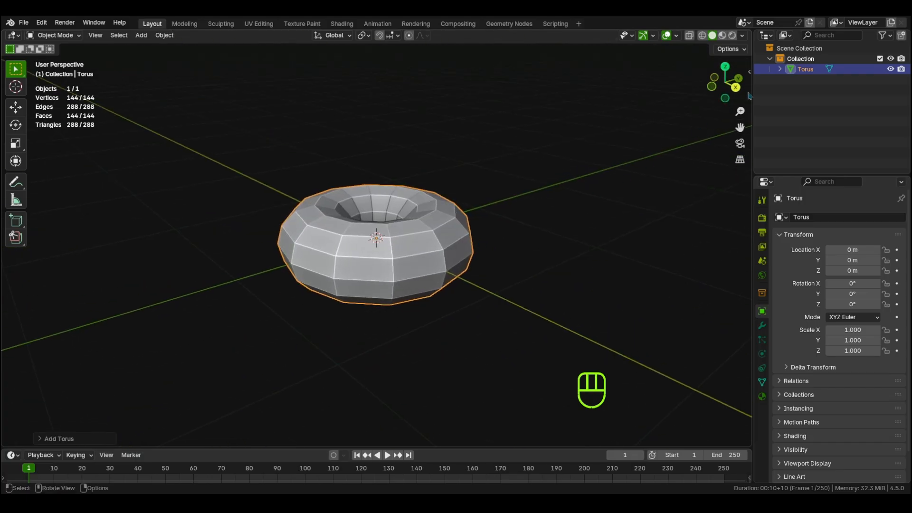
{"action": "left_click", "coordinate": [711, 87]}
{"action": "key", "text": "Tab"}
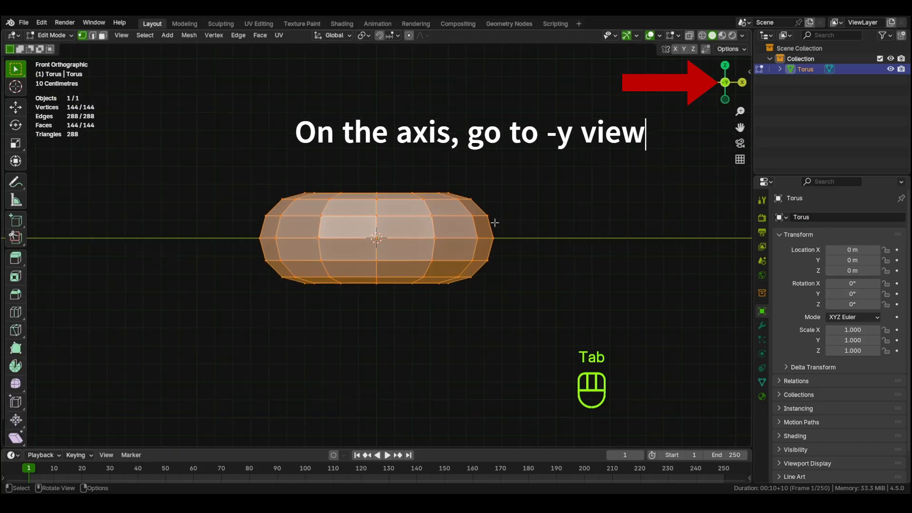
{"action": "scroll", "coordinate": [494, 224], "scroll_direction": "up", "scroll_amount": 4}
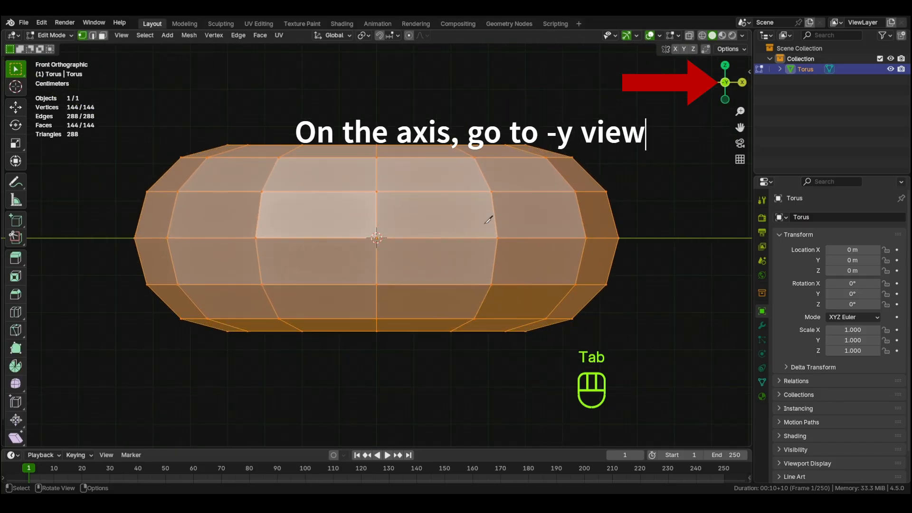
{"action": "key", "text": "k"}
{"action": "left_click", "coordinate": [376, 227]}
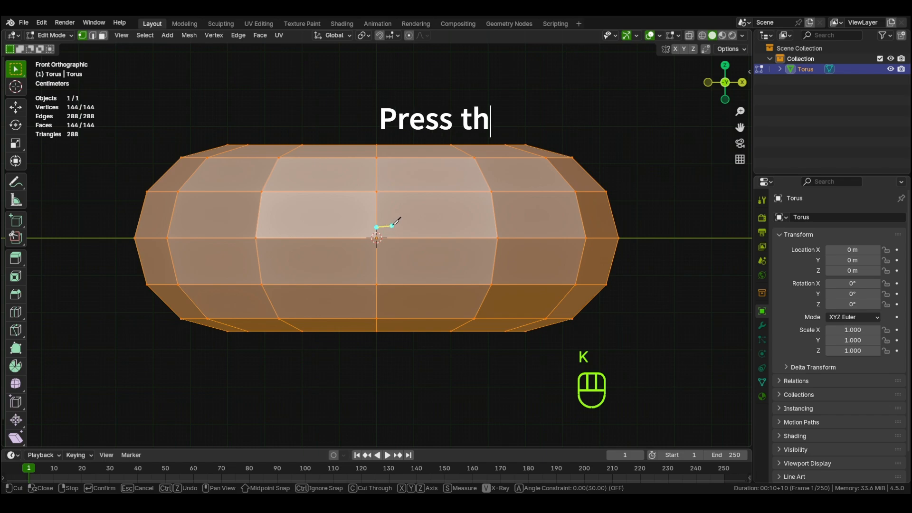
{"action": "left_click", "coordinate": [385, 225]}
{"action": "left_click", "coordinate": [391, 222]}
{"action": "left_click", "coordinate": [402, 219]}
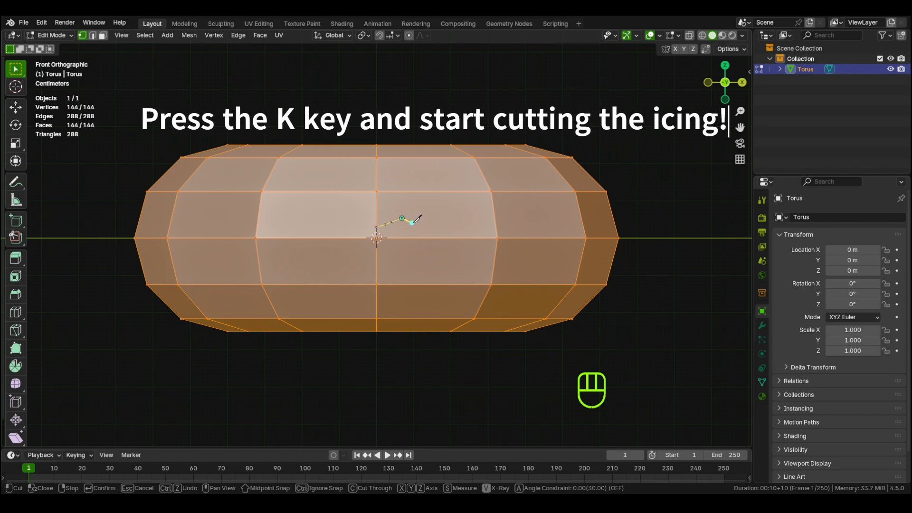
{"action": "left_click", "coordinate": [445, 227]}
{"action": "left_click", "coordinate": [459, 229]}
{"action": "left_click", "coordinate": [470, 232]}
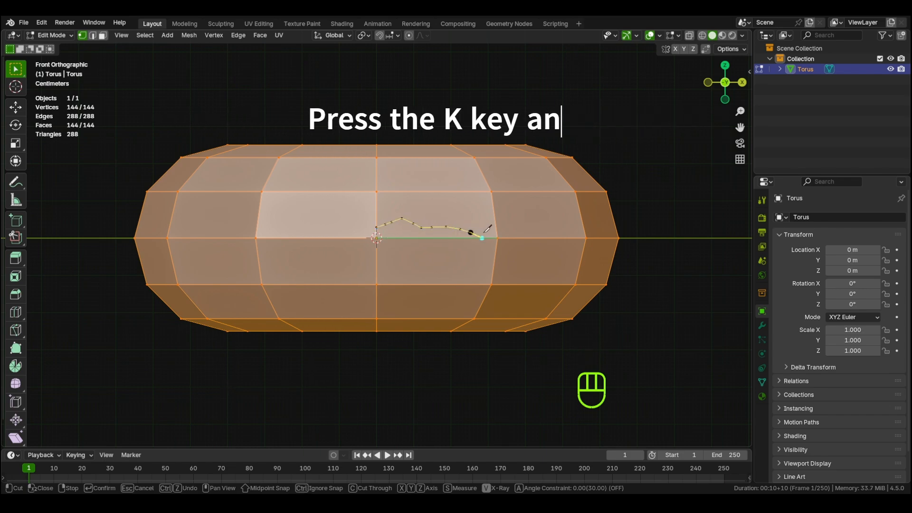
{"action": "left_click", "coordinate": [482, 238]}
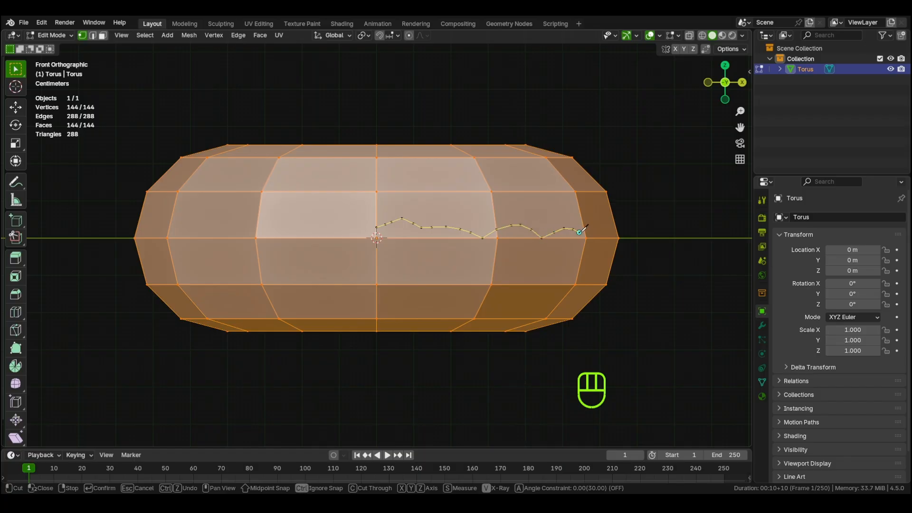
{"action": "middle_click_drag", "start_coordinate": [587, 237], "coordinate": [508, 240]}
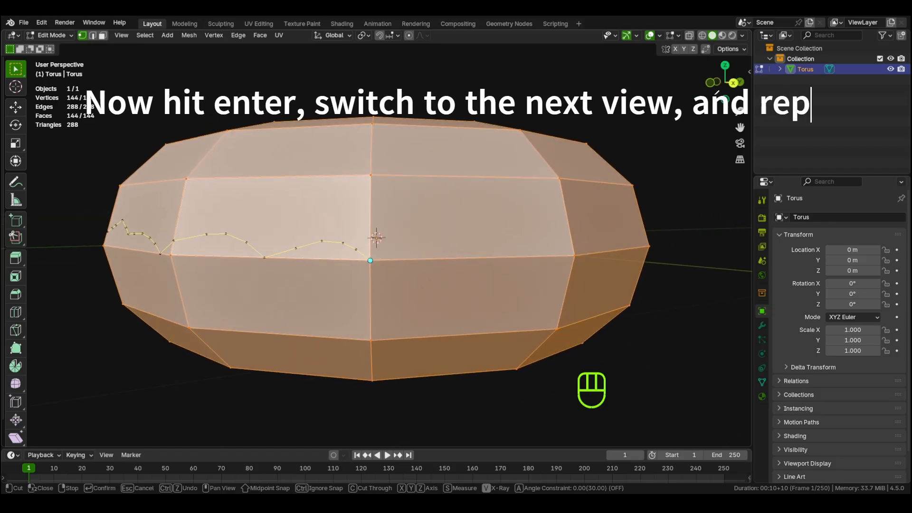
{"action": "key", "text": "Return"}
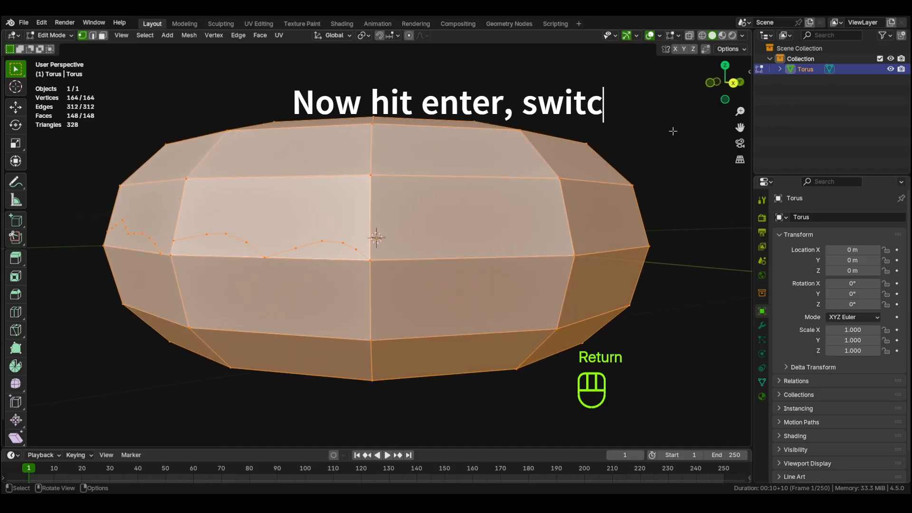
Continue the wavy icing line across the torus's +X side with the Knife tool, from the end of the previous cut.
{"action": "left_click", "coordinate": [733, 83]}
{"action": "key", "text": "k"}
{"action": "left_click", "coordinate": [256, 237]}
{"action": "left_click", "coordinate": [270, 225]}
{"action": "left_click", "coordinate": [287, 221]}
{"action": "left_click", "coordinate": [299, 224]}
{"action": "left_click", "coordinate": [315, 220]}
{"action": "left_click", "coordinate": [326, 212]}
{"action": "left_click", "coordinate": [344, 208]}
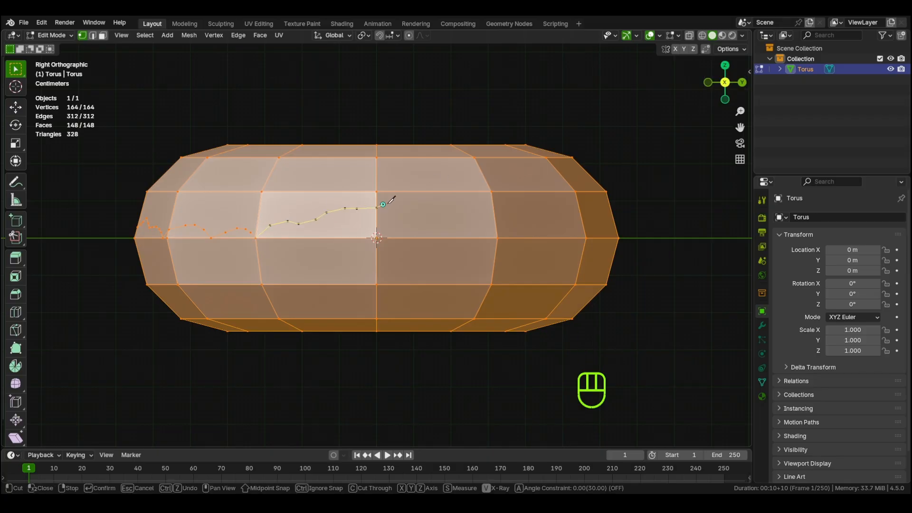
{"action": "left_click", "coordinate": [615, 227]}
{"action": "key", "text": "Return"}
Continue the wavy knife cut across the torus's back side, letting a drip dip below the middle edge loop.
{"action": "left_click", "coordinate": [742, 83]}
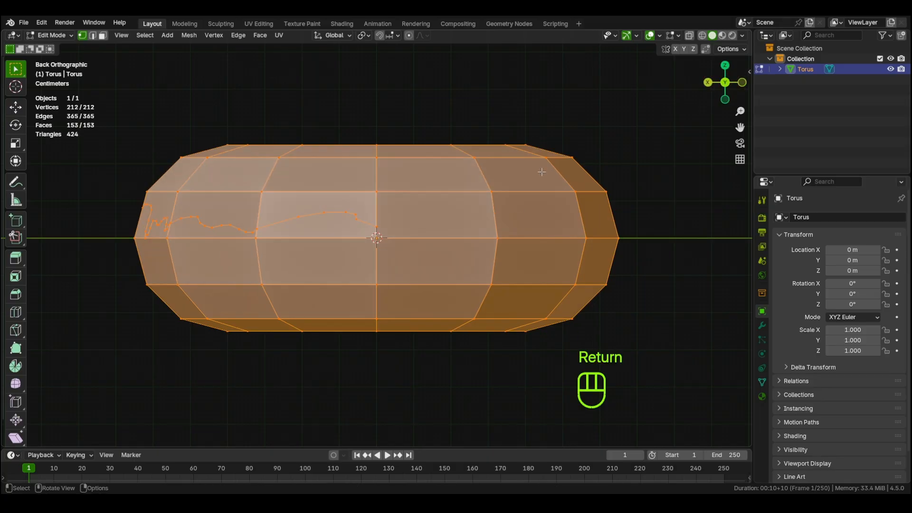
{"action": "key", "text": "k"}
{"action": "left_click_drag", "start_coordinate": [377, 227], "coordinate": [511, 253]}
{"action": "key", "text": "Return"}
Extend the wavy knife cut across the torus's -X side from the end of the existing icing line.
{"action": "left_click", "coordinate": [741, 83]}
{"action": "key", "text": "k"}
{"action": "left_click_drag", "start_coordinate": [377, 219], "coordinate": [498, 238]}
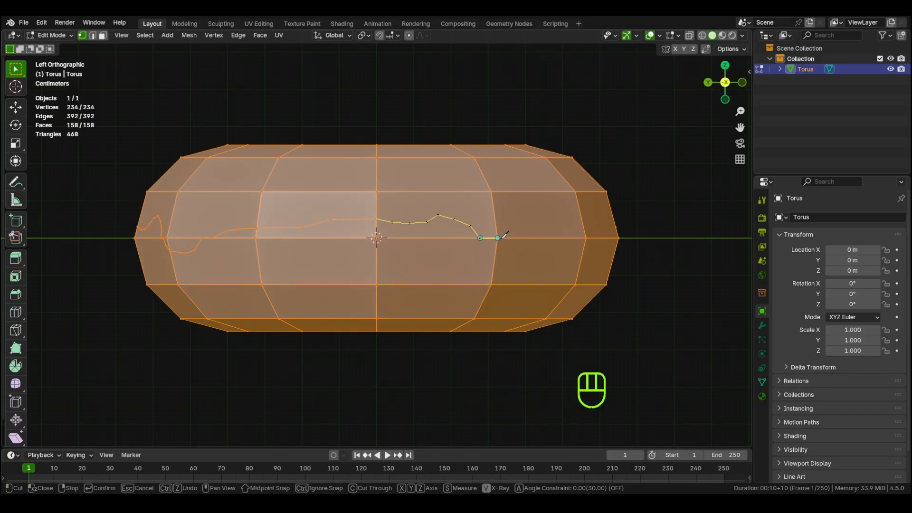
{"action": "key", "text": "Return"}
Close the icing outline by knife-cutting the remaining gap on the torus's front side to meet the first cut.
{"action": "left_click", "coordinate": [742, 83]}
{"action": "key", "text": "k"}
{"action": "left_click", "coordinate": [256, 237]}
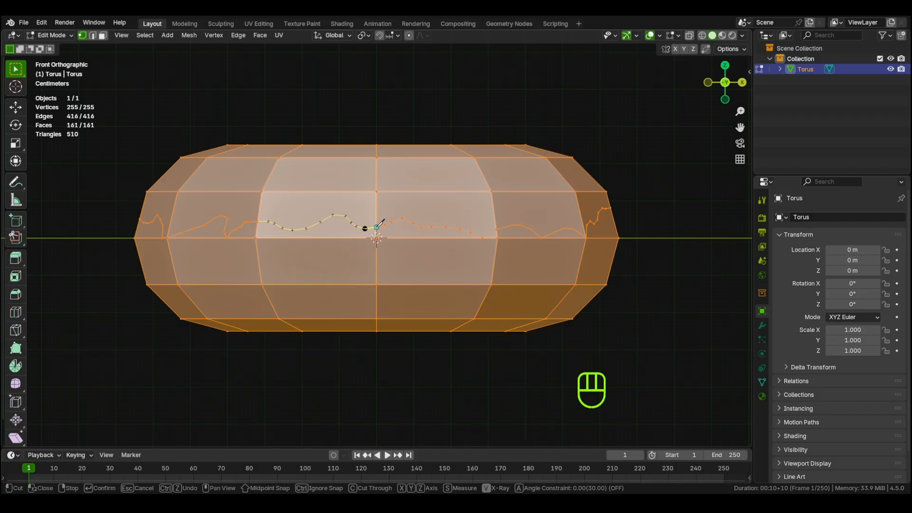
{"action": "key", "text": "Return"}
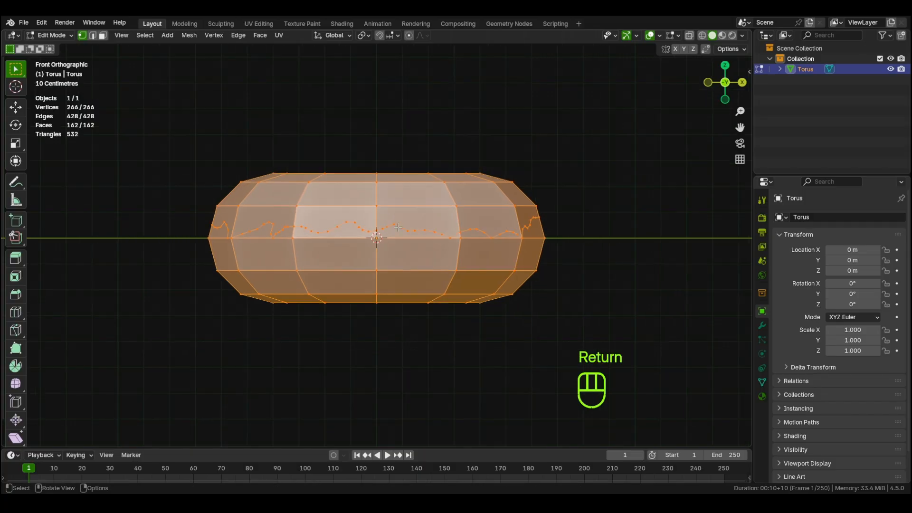
Switch to face selection and select the outer faces directly above the wavy cut, working around the torus.
{"action": "middle_click_drag", "start_coordinate": [386, 209], "coordinate": [393, 256]}
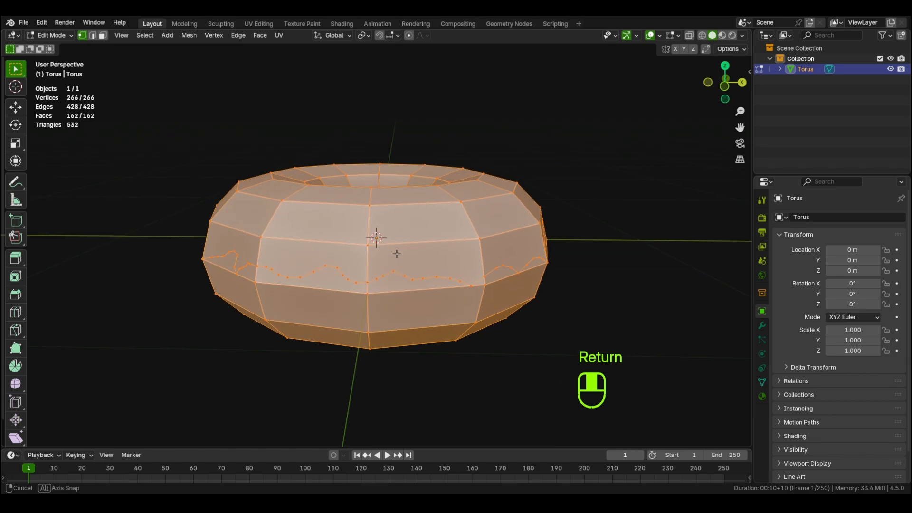
{"action": "left_click", "coordinate": [467, 253]}
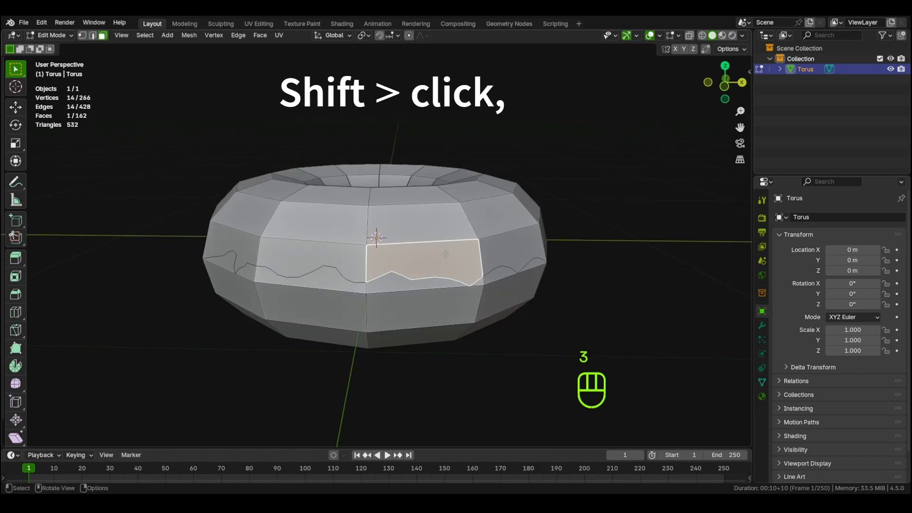
{"action": "left_click", "coordinate": [311, 259], "text": "shift"}
{"action": "left_click", "coordinate": [241, 249], "text": "shift"}
{"action": "middle_click_drag", "start_coordinate": [241, 249], "coordinate": [354, 239]}
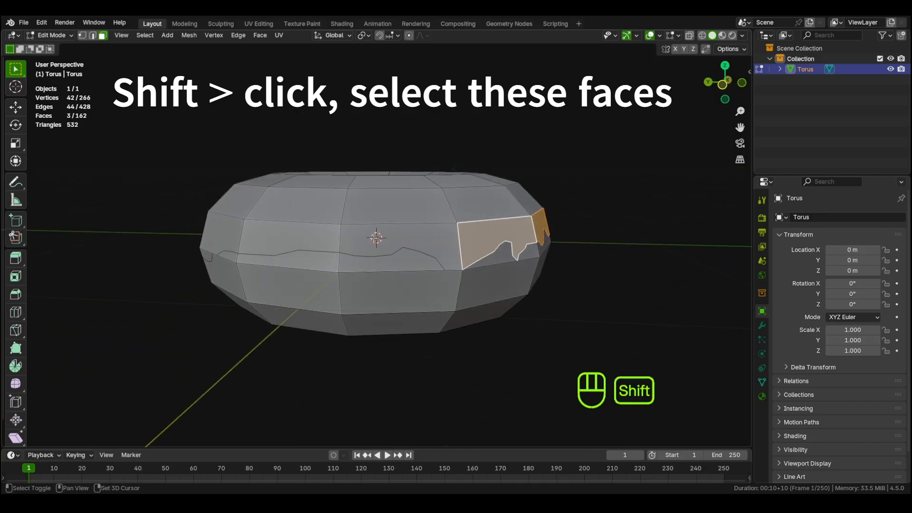
{"action": "left_click", "coordinate": [380, 235], "text": "shift"}
{"action": "left_click", "coordinate": [290, 234], "text": "shift"}
{"action": "left_click", "coordinate": [224, 233], "text": "shift"}
{"action": "middle_click_drag", "start_coordinate": [264, 236], "coordinate": [403, 230]}
{"action": "left_click", "coordinate": [400, 214], "text": "shift"}
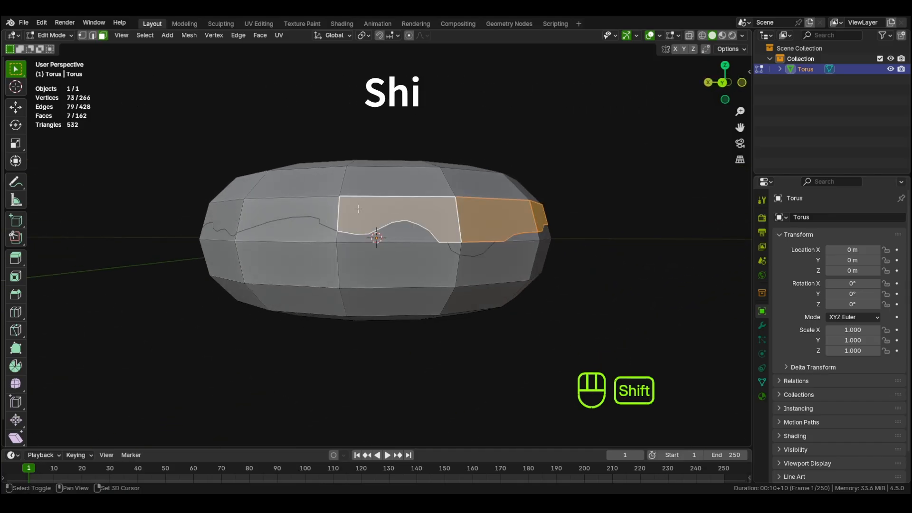
{"action": "left_click", "coordinate": [294, 209], "text": "shift"}
{"action": "left_click", "coordinate": [229, 205], "text": "shift"}
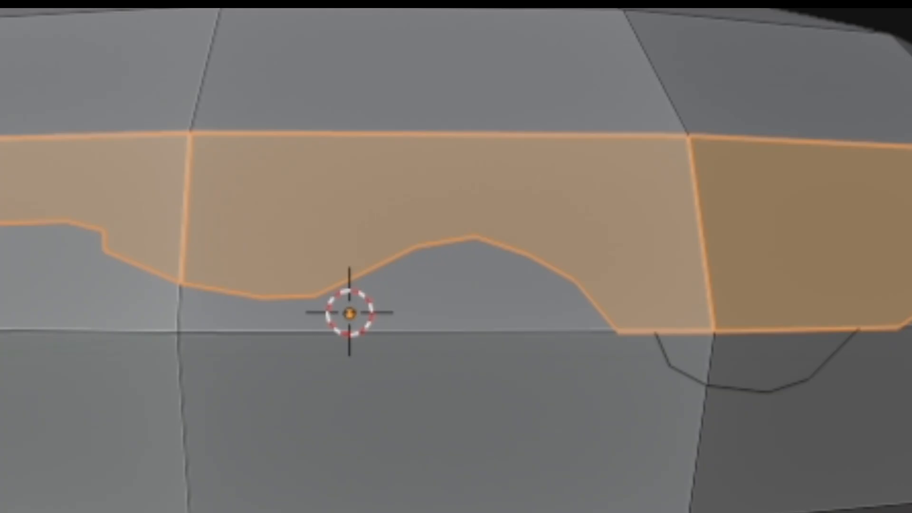
Add the small drip faces below the middle edge loop and the remaining outer faces above the cut to the selection.
{"action": "middle_click_drag", "start_coordinate": [0, 237], "coordinate": [0, 280]}
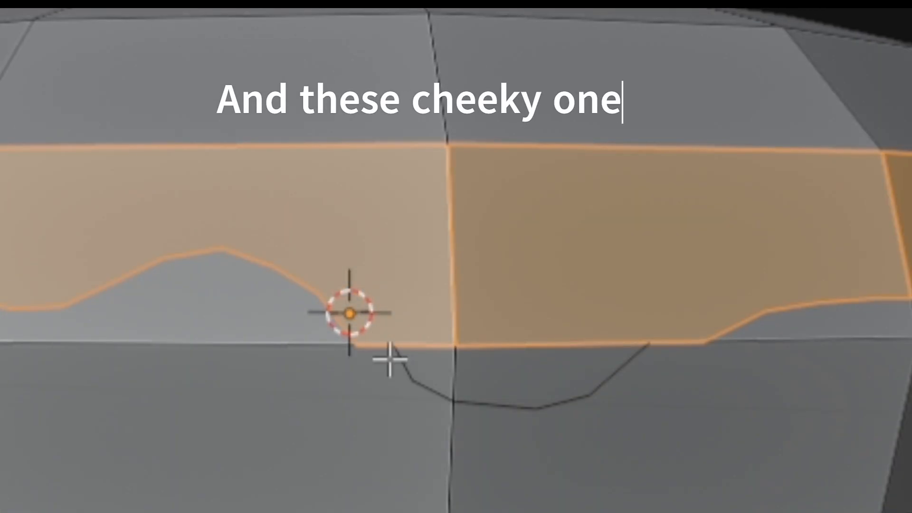
{"action": "left_click", "coordinate": [520, 392], "text": "shift"}
{"action": "middle_click_drag", "start_coordinate": [520, 402], "coordinate": [704, 394]}
{"action": "left_click", "coordinate": [736, 331], "text": "shift"}
{"action": "middle_click_drag", "start_coordinate": [665, 360], "coordinate": [874, 405]}
{"action": "left_click", "coordinate": [238, 221], "text": "shift"}
{"action": "middle_click_drag", "start_coordinate": [242, 222], "coordinate": [434, 295]}
{"action": "left_click", "coordinate": [376, 237], "text": "shift"}
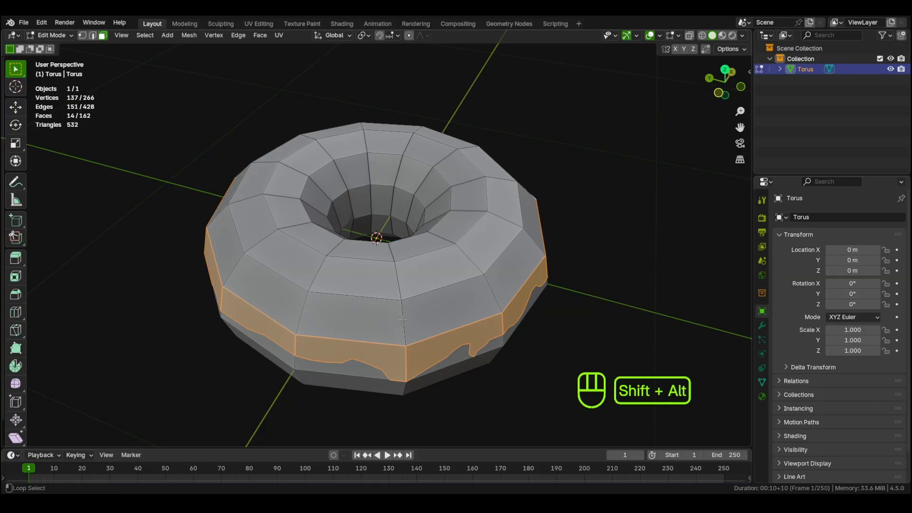
Add the face loops over the torus's top and down inside its hole to the icing selection.
{"action": "left_click", "coordinate": [427, 287], "text": "alt+shift"}
{"action": "left_click", "coordinate": [390, 247], "text": "alt+shift"}
{"action": "left_click", "coordinate": [347, 206], "text": "alt+shift"}
{"action": "left_click", "coordinate": [348, 205], "text": "alt+shift"}
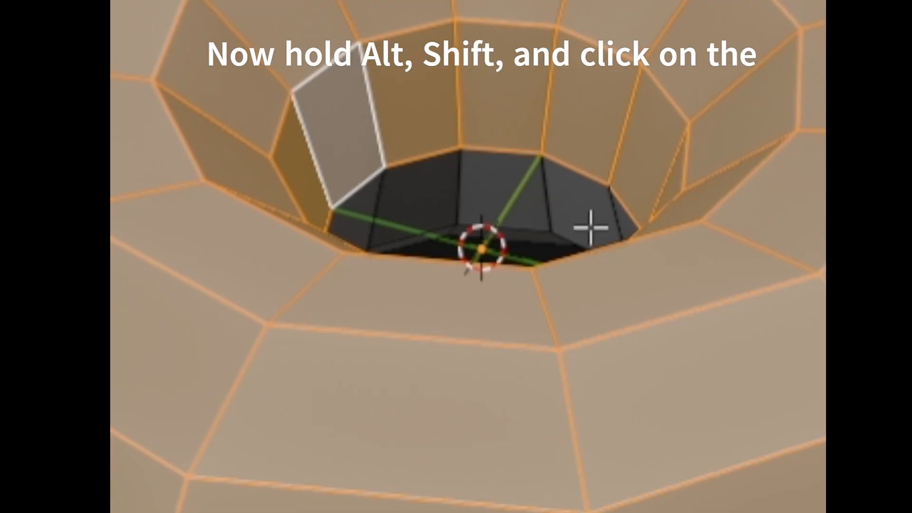
Extrude the selected icing faces outward along their normals by about 0.023 m.
{"action": "middle_click_drag", "start_coordinate": [410, 236], "coordinate": [412, 211]}
{"action": "key", "text": "alt+e"}
{"action": "left_click", "coordinate": [695, 353]}
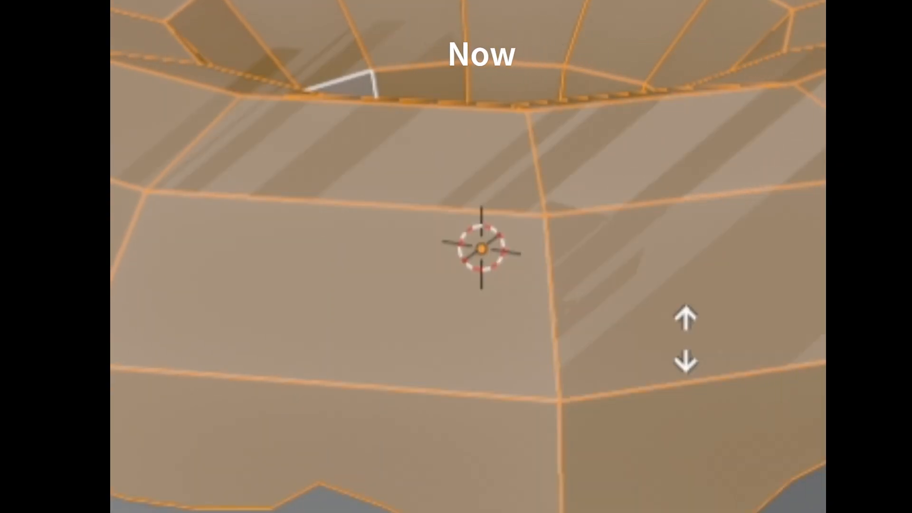
{"action": "left_click", "coordinate": [433, 238]}
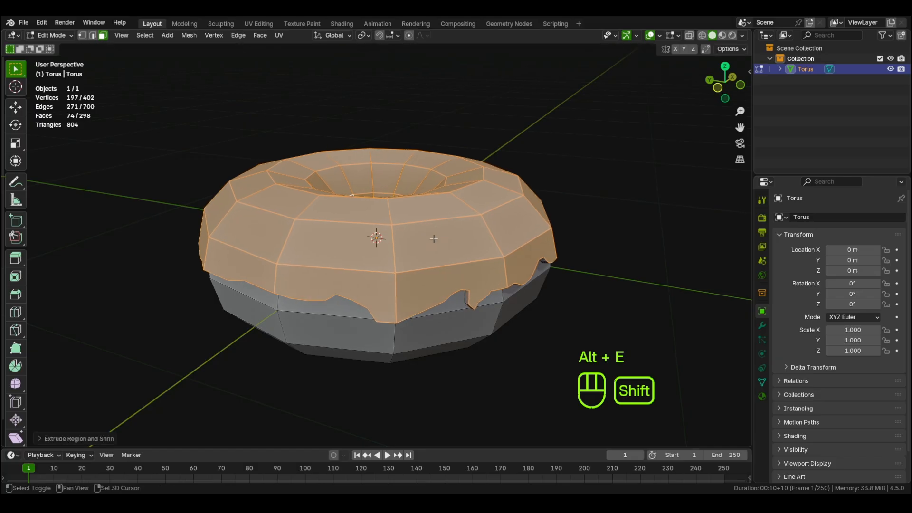
Set the icing extrusion's offset to 0.02 m and enable Offset Even.
{"action": "middle_click_drag", "start_coordinate": [434, 238], "coordinate": [425, 185]}
{"action": "left_click", "coordinate": [68, 440]}
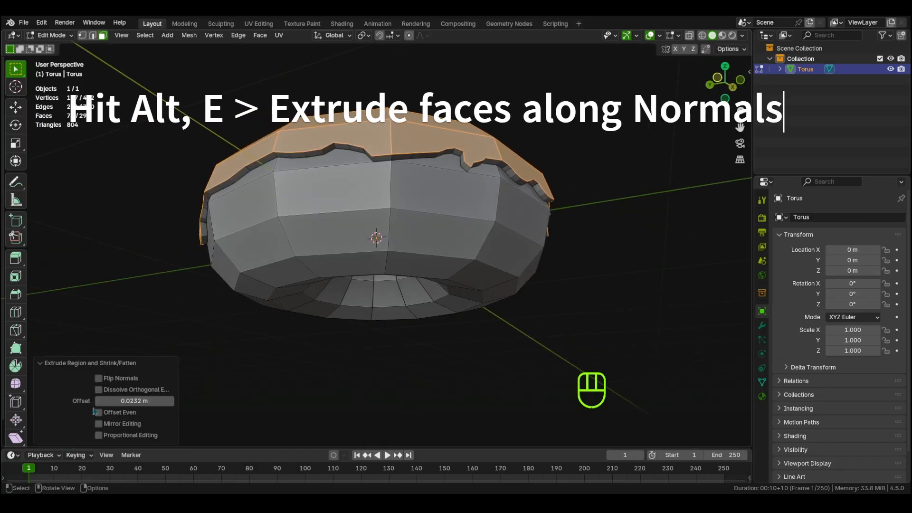
{"action": "mouse_move", "coordinate": [134, 401]}
{"action": "left_mouse_down"}
{"action": "mouse_move", "coordinate": [115, 401]}
{"action": "mouse_move", "coordinate": [158, 399]}
{"action": "left_mouse_up"}
{"action": "left_click", "coordinate": [147, 398]}
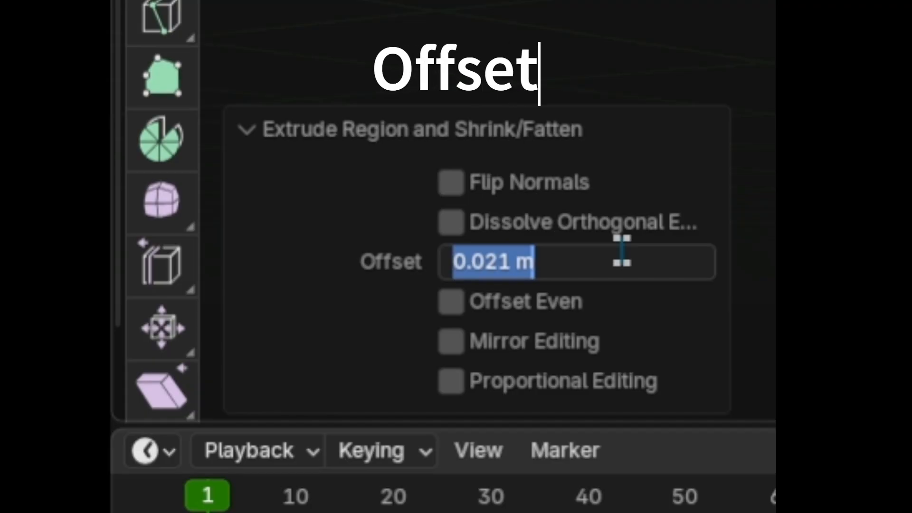
{"action": "type", "text": "0.0"}
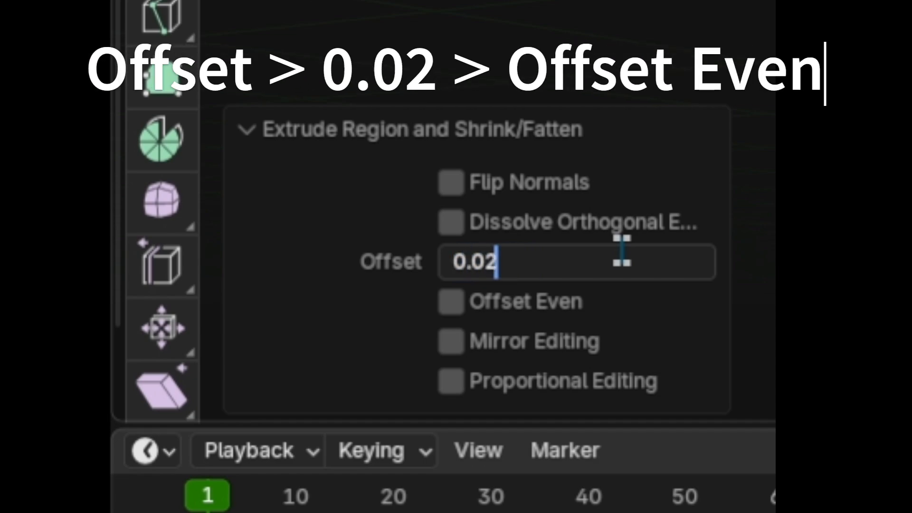
{"action": "type", "text": "2"}
{"action": "key", "text": "Return"}
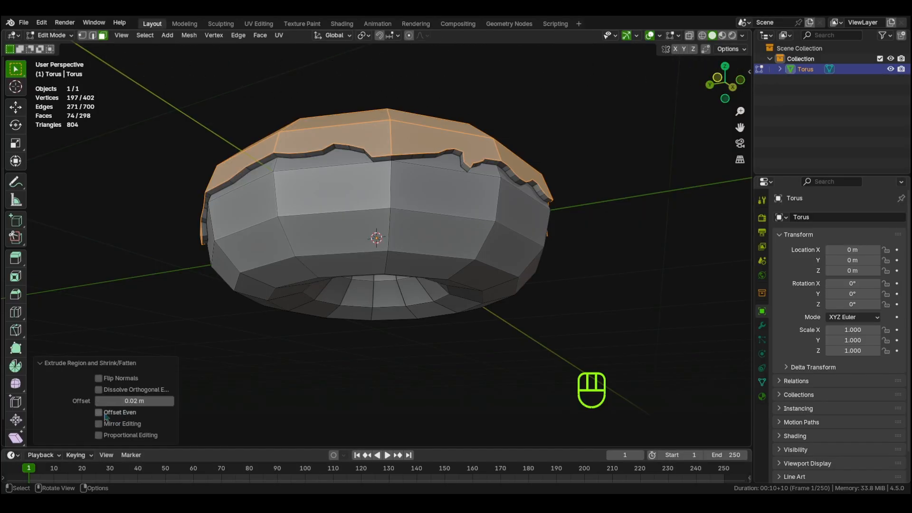
{"action": "left_click", "coordinate": [105, 415]}
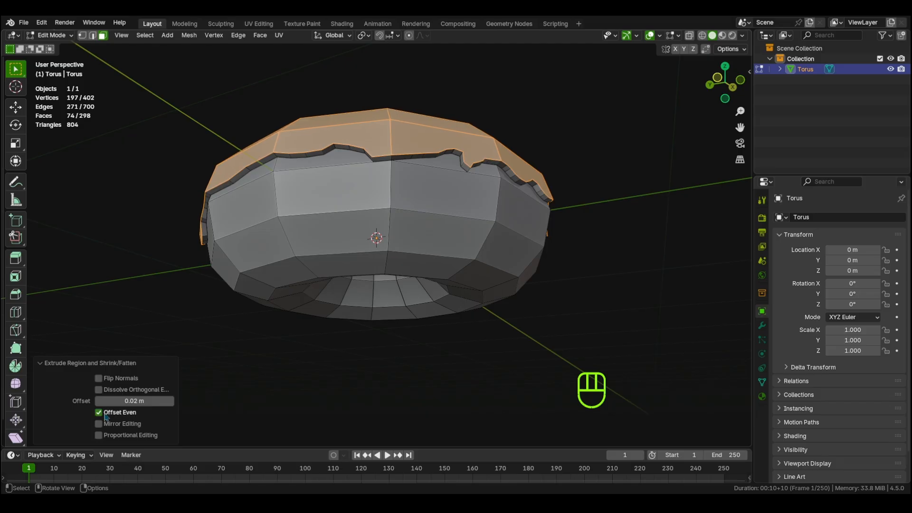
{"action": "middle_click_drag", "start_coordinate": [254, 368], "coordinate": [277, 420]}
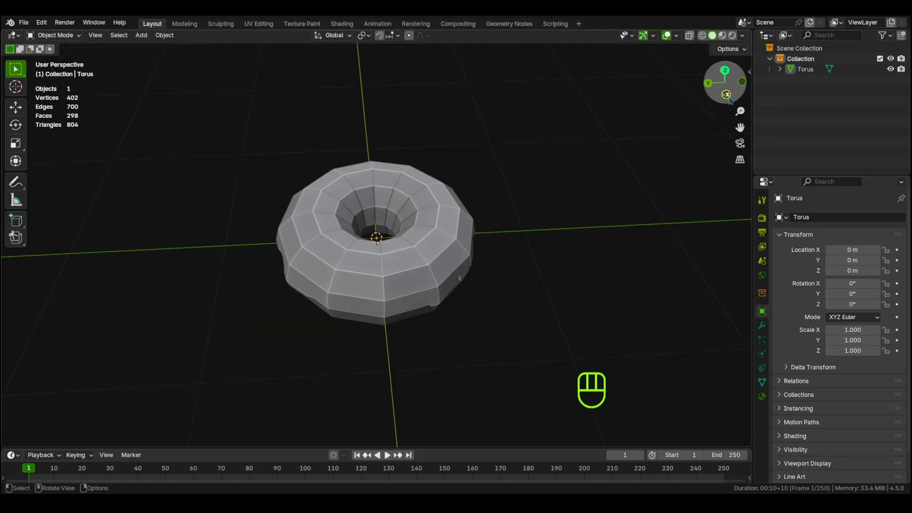
Grow the icing face selection by one step to include the extrusion's side faces, and check it from above and around the hole.
{"action": "left_click", "coordinate": [728, 98]}
{"action": "key", "text": "Tab"}
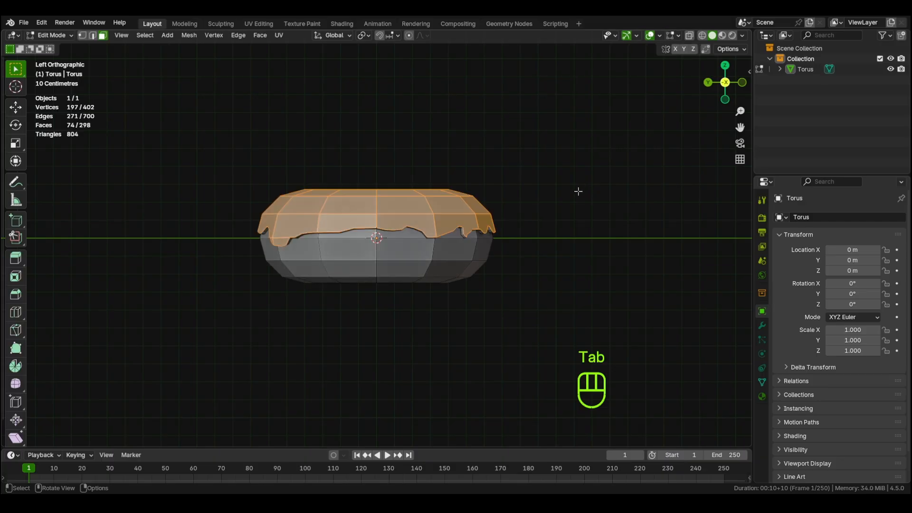
{"action": "key", "text": "ctrl+KP_Add"}
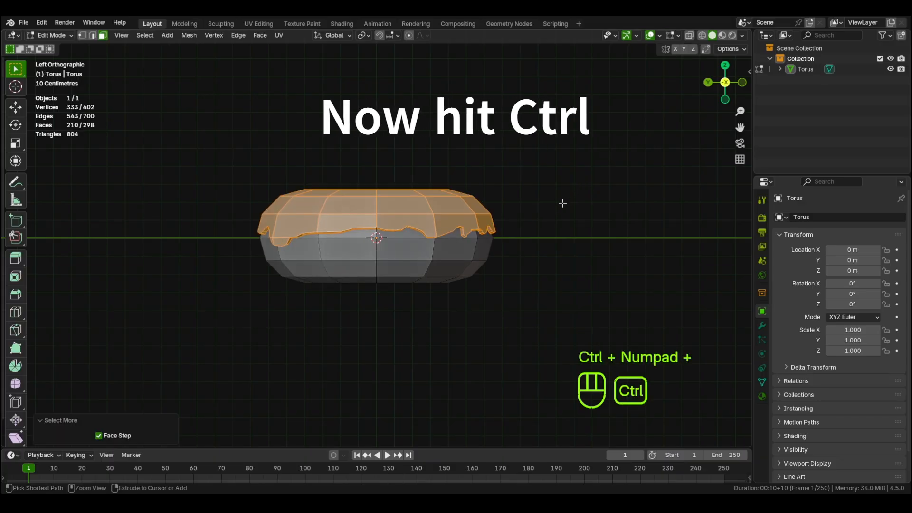
{"action": "middle_click_drag", "start_coordinate": [561, 201], "coordinate": [527, 313]}
{"action": "scroll", "coordinate": [528, 315], "scroll_direction": "up", "scroll_amount": 4}
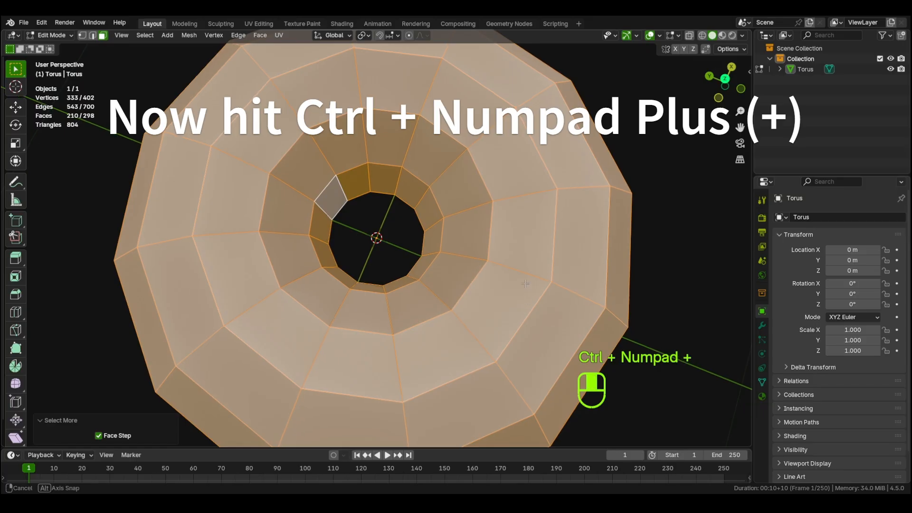
{"action": "middle_click_drag", "start_coordinate": [615, 352], "coordinate": [495, 217]}
{"action": "scroll", "coordinate": [527, 218], "scroll_direction": "down", "scroll_amount": 3}
{"action": "middle_click_drag", "start_coordinate": [538, 250], "coordinate": [528, 308]}
{"action": "scroll", "coordinate": [554, 281], "scroll_direction": "down", "scroll_amount": 2}
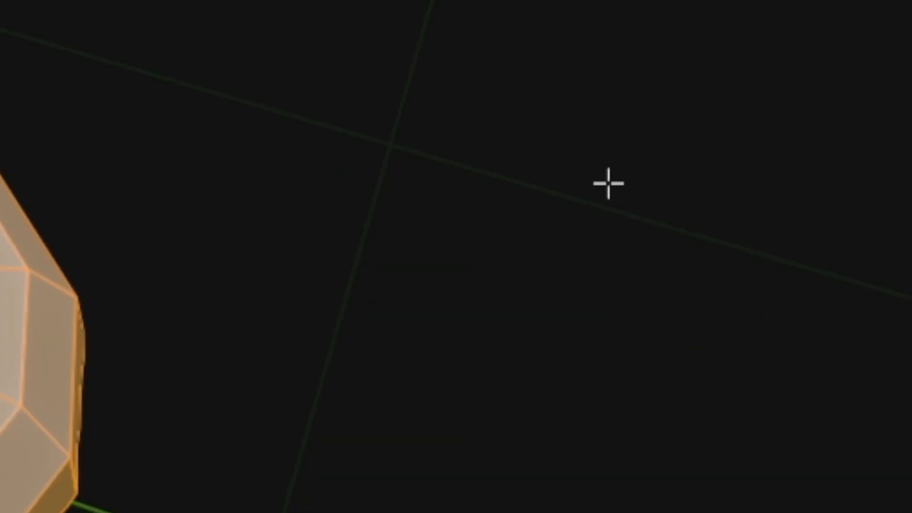
Switch the viewport shading to Material Preview, keeping the torus in Edit Mode with the icing faces selected.
{"action": "key", "text": "z"}
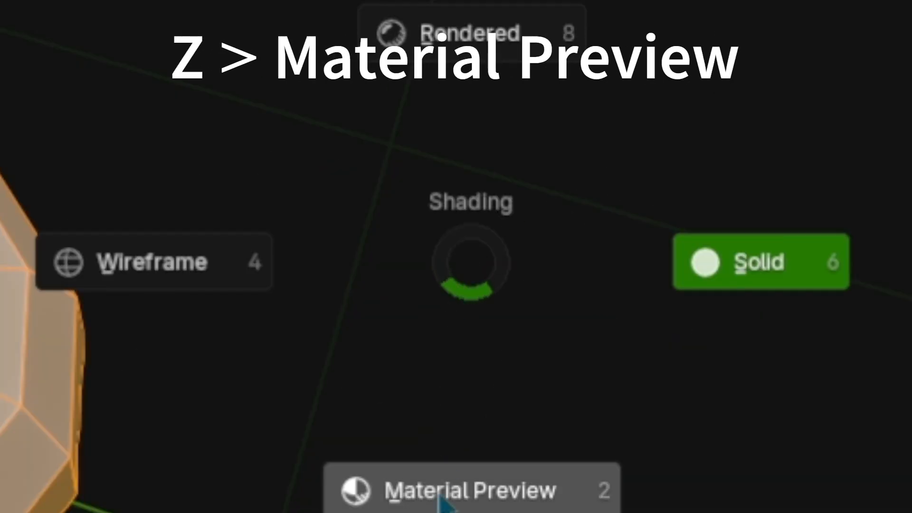
{"action": "left_click", "coordinate": [439, 496]}
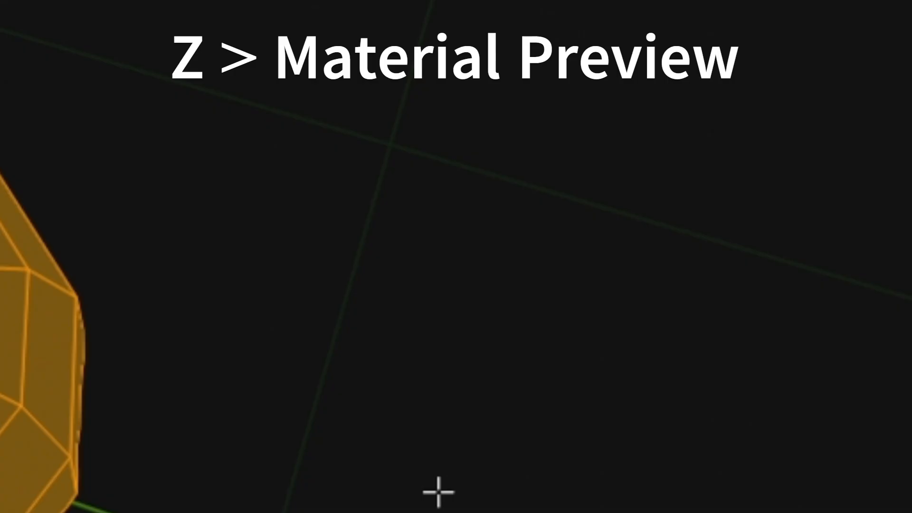
{"action": "key", "text": "Tab"}
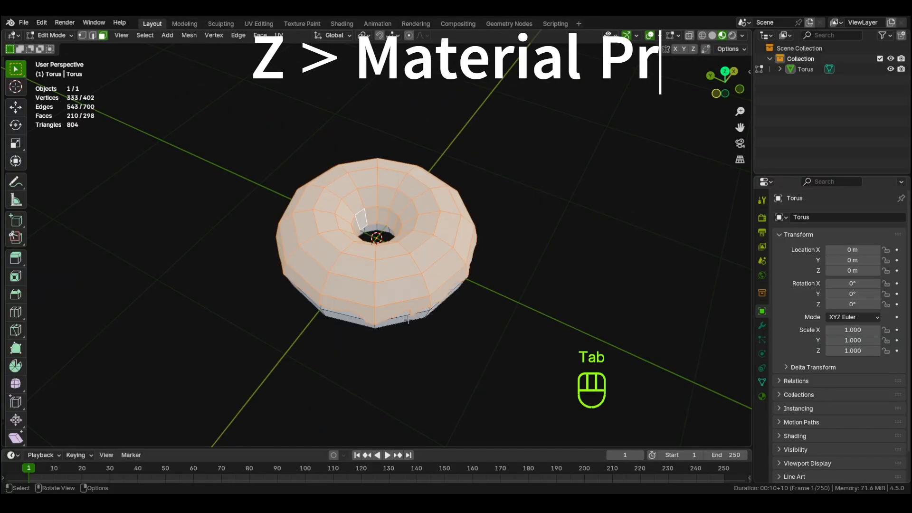
{"action": "scroll", "coordinate": [408, 319], "scroll_direction": "up", "scroll_amount": 2}
{"action": "middle_click_drag", "start_coordinate": [407, 318], "coordinate": [483, 263]}
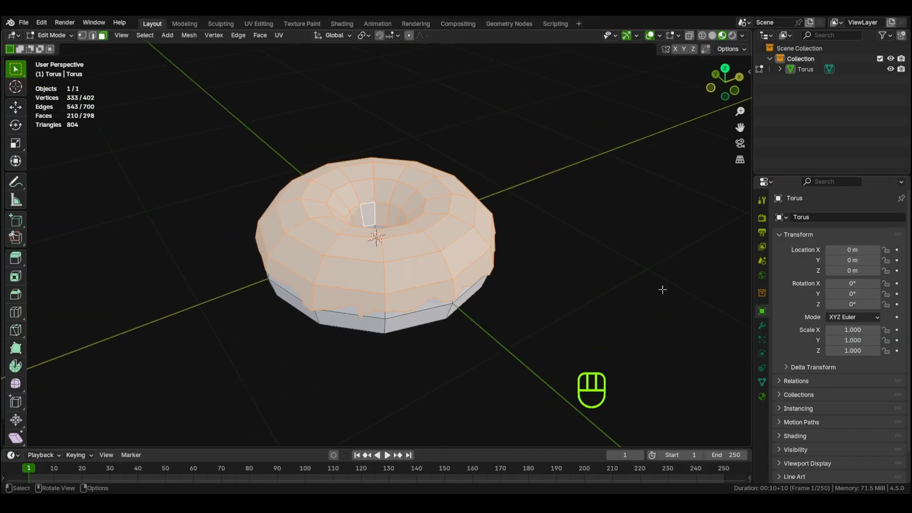
Give the torus the existing material named Material and rename it cream.
{"action": "left_click", "coordinate": [761, 397]}
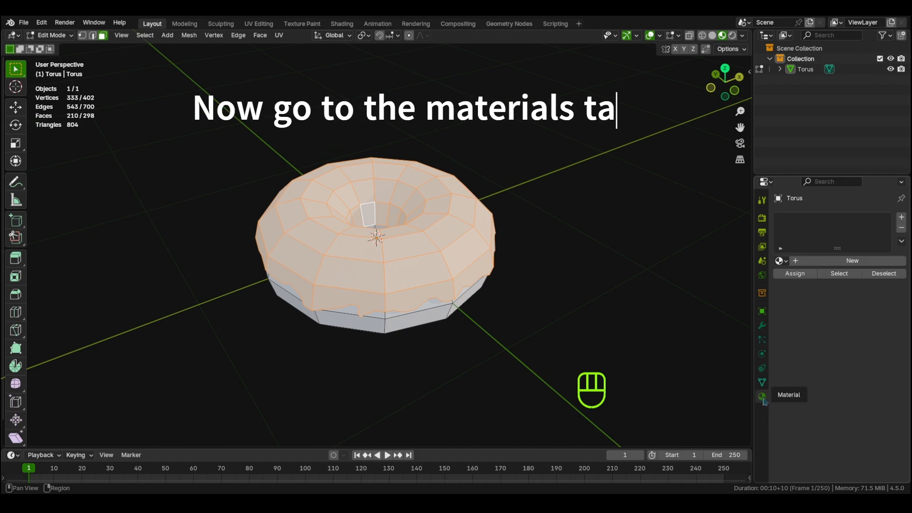
{"action": "left_click", "coordinate": [782, 263]}
{"action": "left_click", "coordinate": [760, 277]}
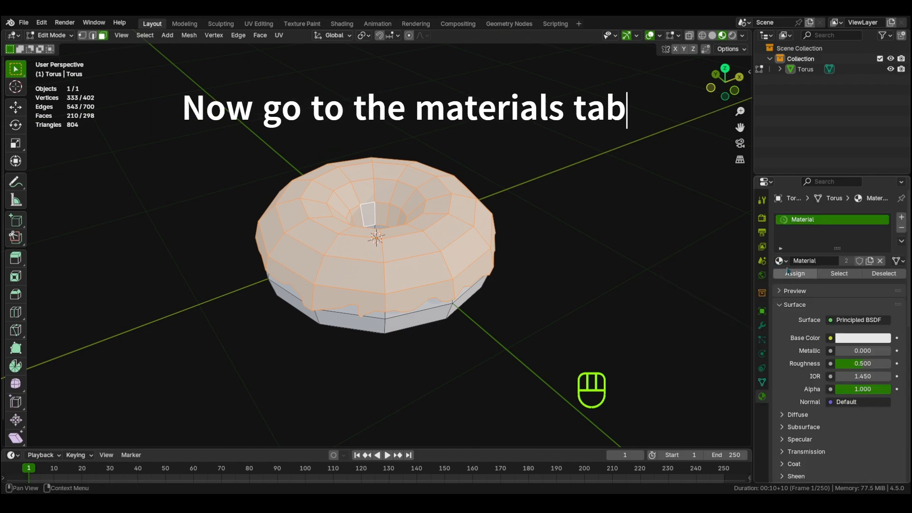
{"action": "double_click", "coordinate": [802, 261]}
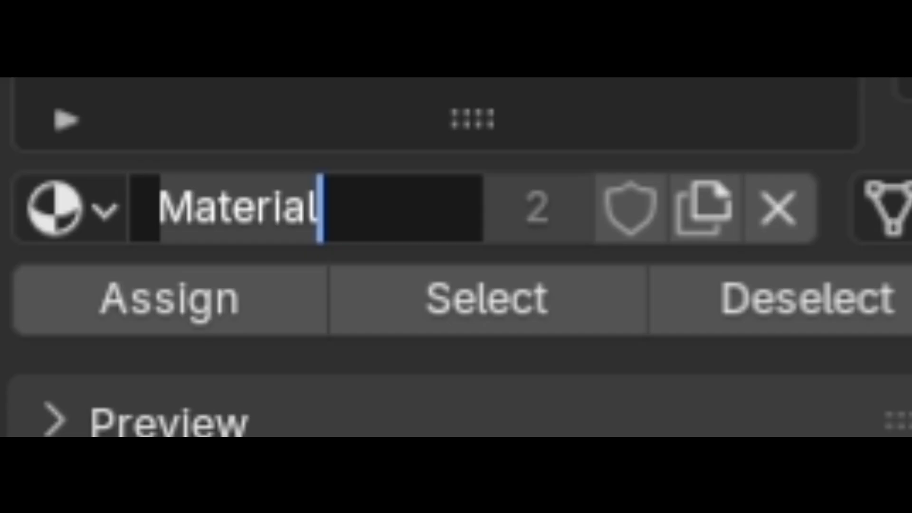
{"action": "type", "text": "cream"}
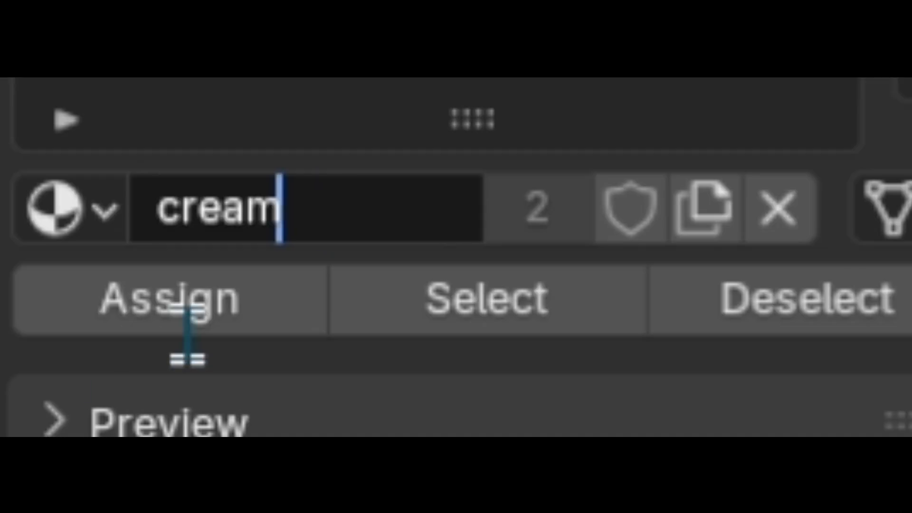
{"action": "key", "text": "Return"}
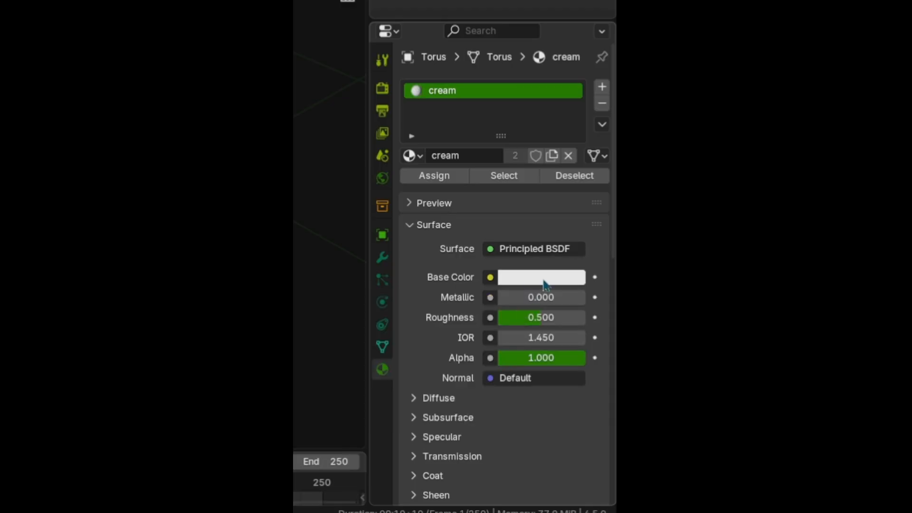
Set the cream material's base color to a dark magenta, #880072.
{"action": "left_click", "coordinate": [543, 279]}
{"action": "left_click_drag", "start_coordinate": [500, 79], "coordinate": [543, 99]}
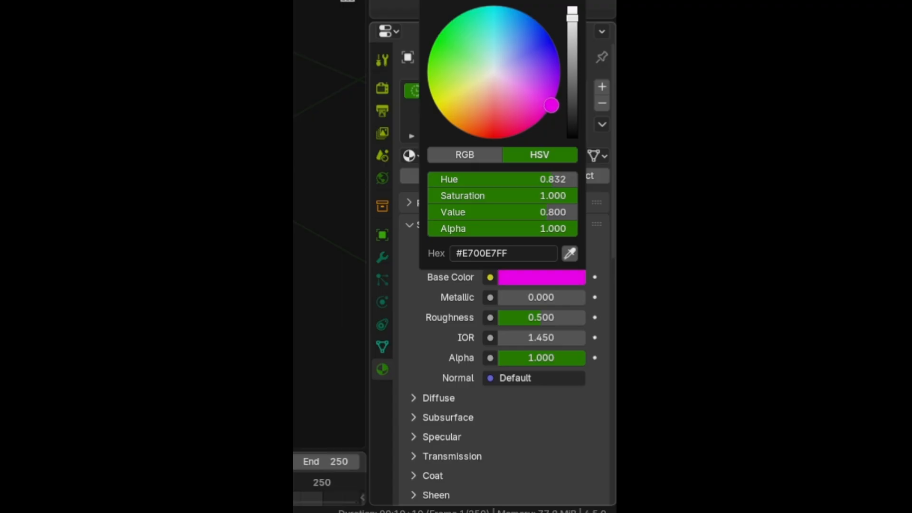
{"action": "left_click_drag", "start_coordinate": [578, 27], "coordinate": [573, 105]}
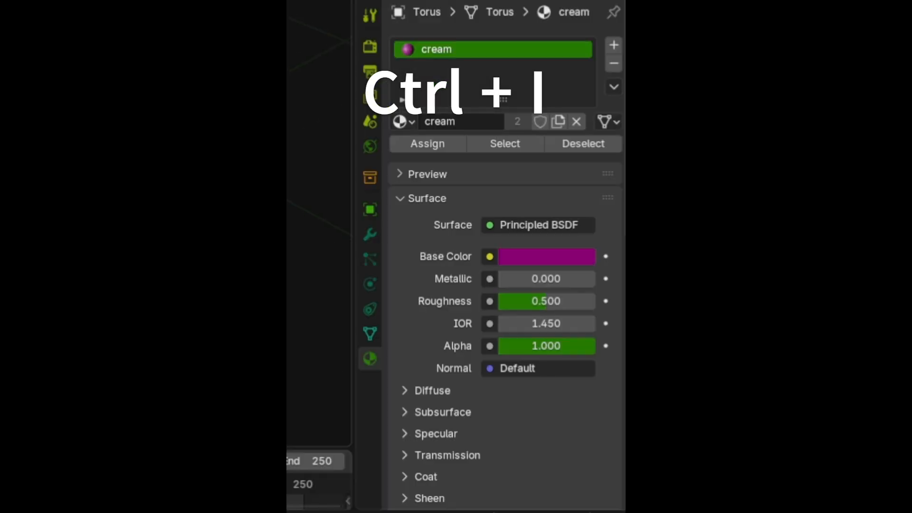
Add a second material slot with a new material named dough for the faces outside the icing.
{"action": "left_click", "coordinate": [614, 45]}
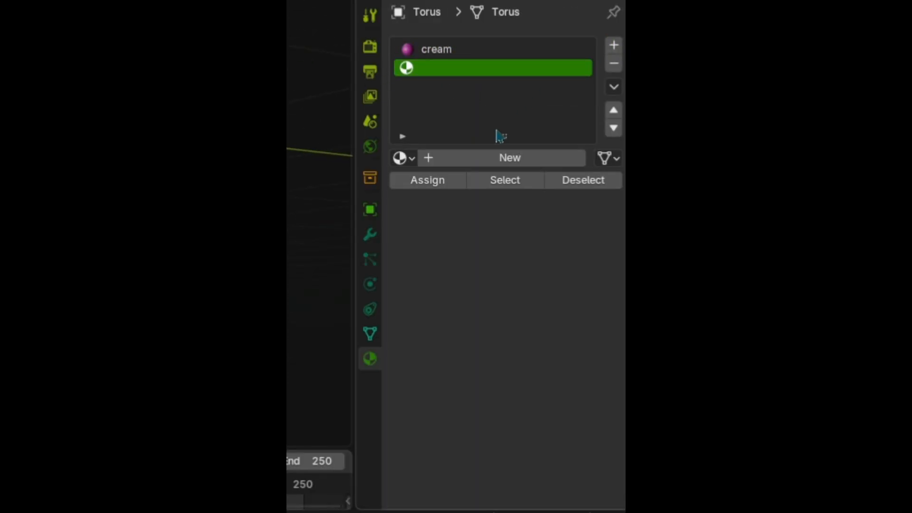
{"action": "left_click", "coordinate": [466, 161]}
{"action": "left_click", "coordinate": [460, 158]}
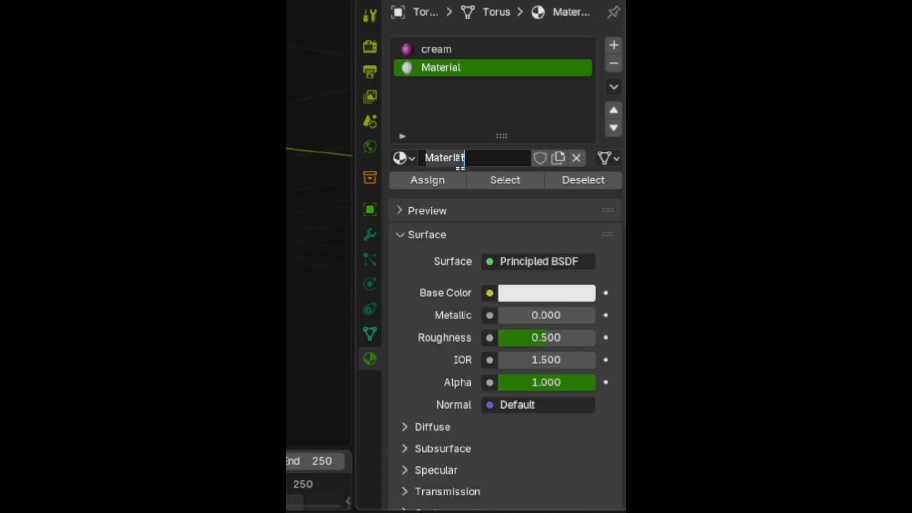
{"action": "type", "text": "dough"}
{"action": "key", "text": "Return"}
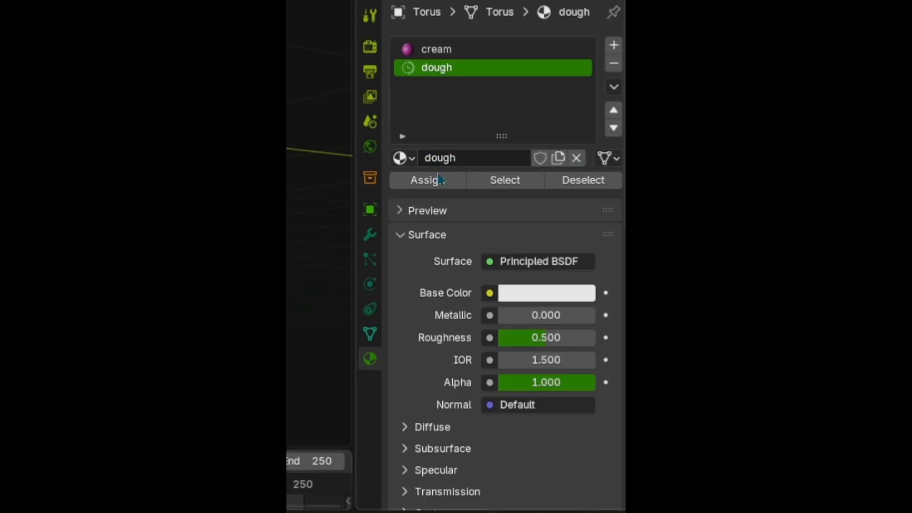
Assign the dough material to the inverted selection outside the icing and give it a light beige base color.
{"action": "left_click", "coordinate": [437, 180]}
{"action": "left_click", "coordinate": [570, 287]}
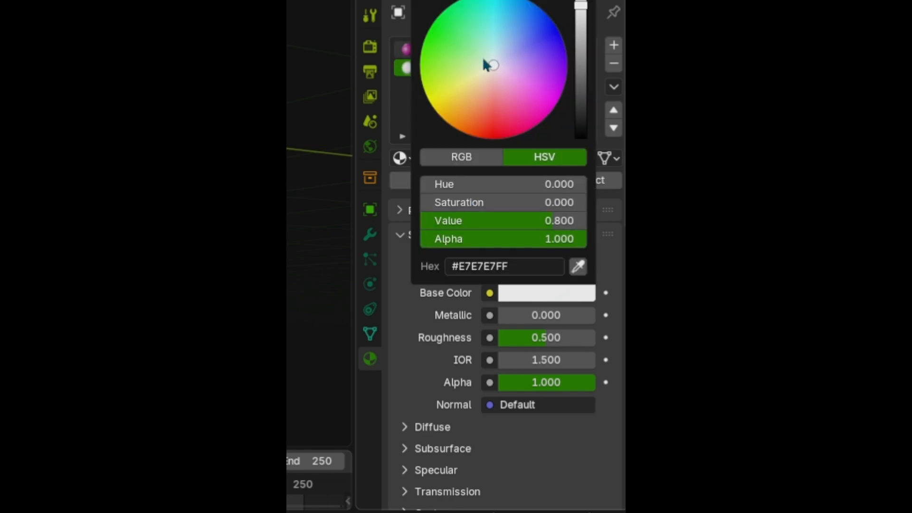
{"action": "left_click_drag", "start_coordinate": [483, 62], "coordinate": [483, 74]}
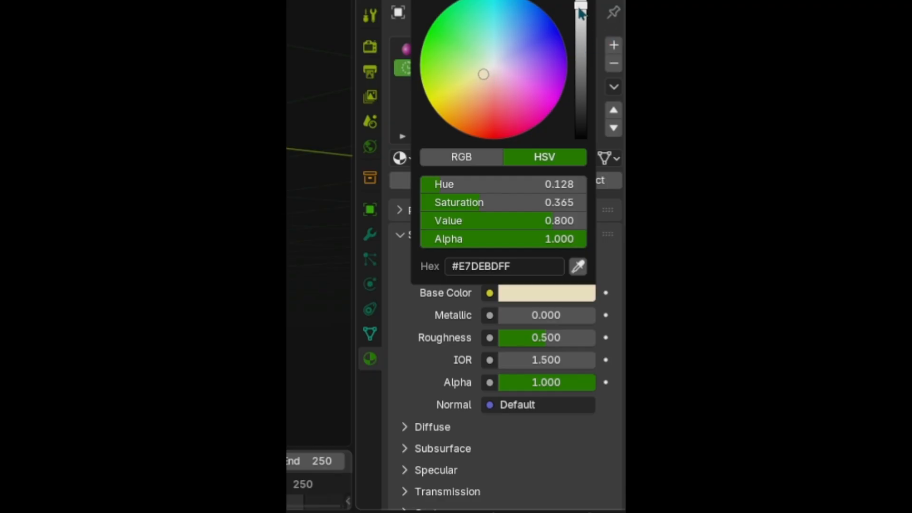
{"action": "left_click_drag", "start_coordinate": [581, 14], "coordinate": [580, 33]}
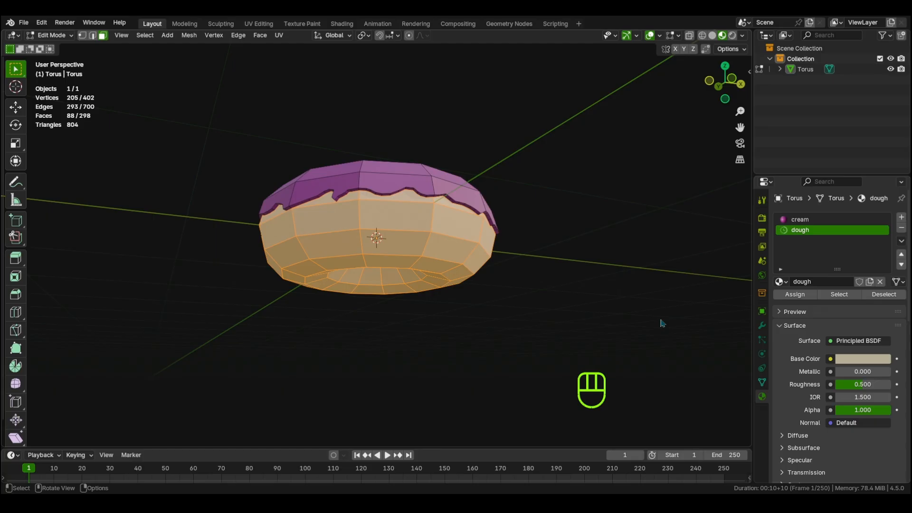
Return to Object Mode and change the dough material's base color to a browner tan, #AF9668.
{"action": "key", "text": "Tab"}
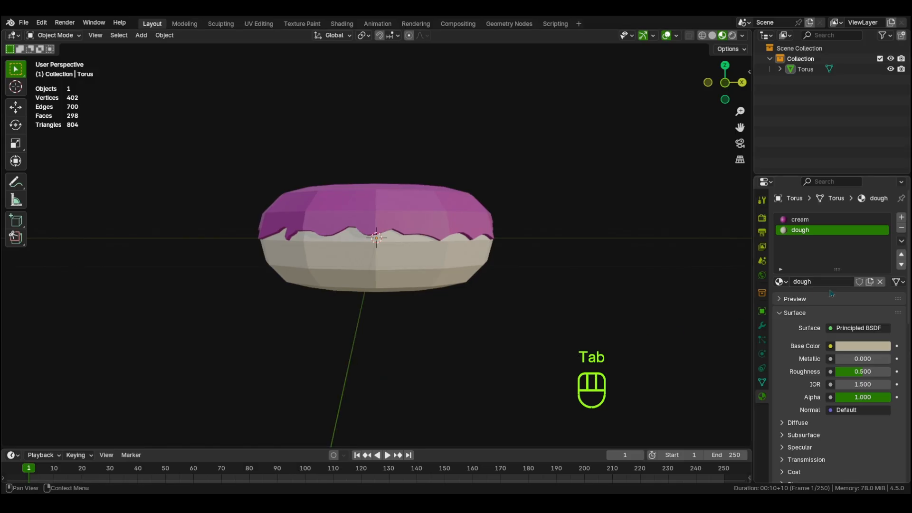
{"action": "left_click", "coordinate": [863, 346]}
{"action": "mouse_move", "coordinate": [882, 197]}
{"action": "left_mouse_down"}
{"action": "mouse_move", "coordinate": [883, 209]}
{"action": "mouse_move", "coordinate": [882, 200]}
{"action": "left_mouse_up"}
{"action": "left_click_drag", "start_coordinate": [826, 221], "coordinate": [810, 227]}
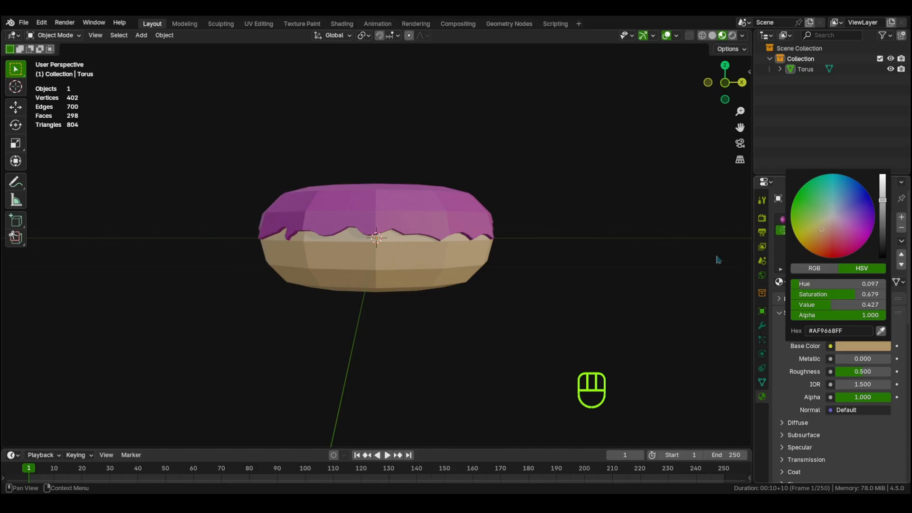
{"action": "middle_click_drag", "start_coordinate": [560, 310], "coordinate": [99, 337]}
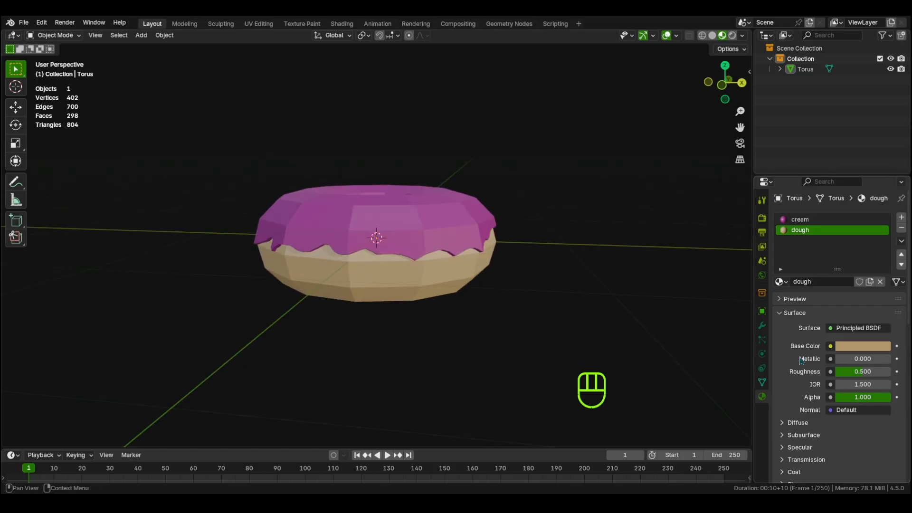
Brighten the cream material's base color to #AF0093.
{"action": "left_click", "coordinate": [812, 220]}
{"action": "left_click", "coordinate": [879, 350]}
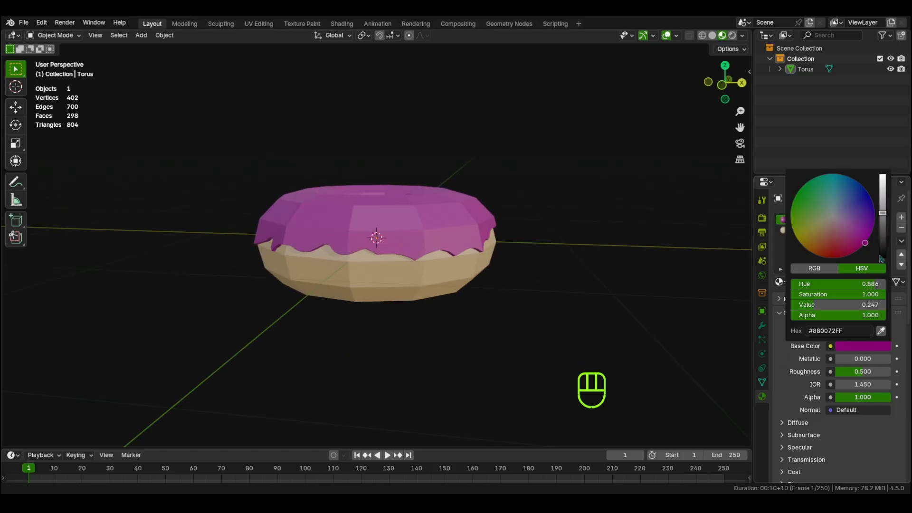
{"action": "left_click_drag", "start_coordinate": [883, 216], "coordinate": [883, 199]}
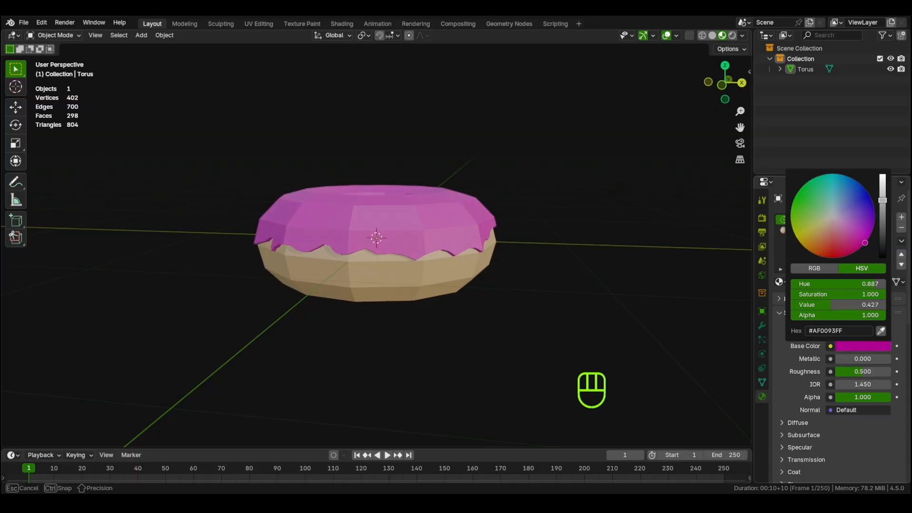
Apply Shade Auto Smooth to the donut with a 30° angle.
{"action": "middle_click_drag", "start_coordinate": [470, 267], "coordinate": [464, 283]}
{"action": "left_click", "coordinate": [447, 272]}
{"action": "right_click", "coordinate": [440, 269]}
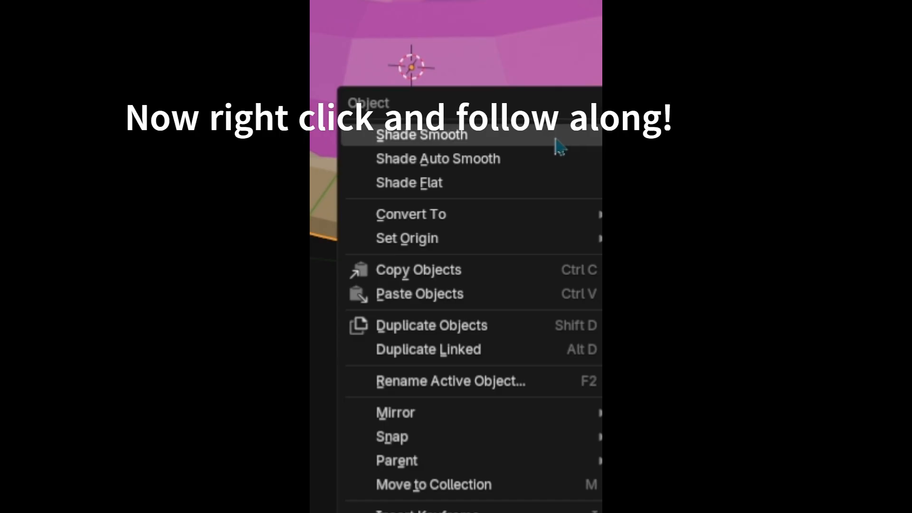
{"action": "left_click", "coordinate": [507, 158]}
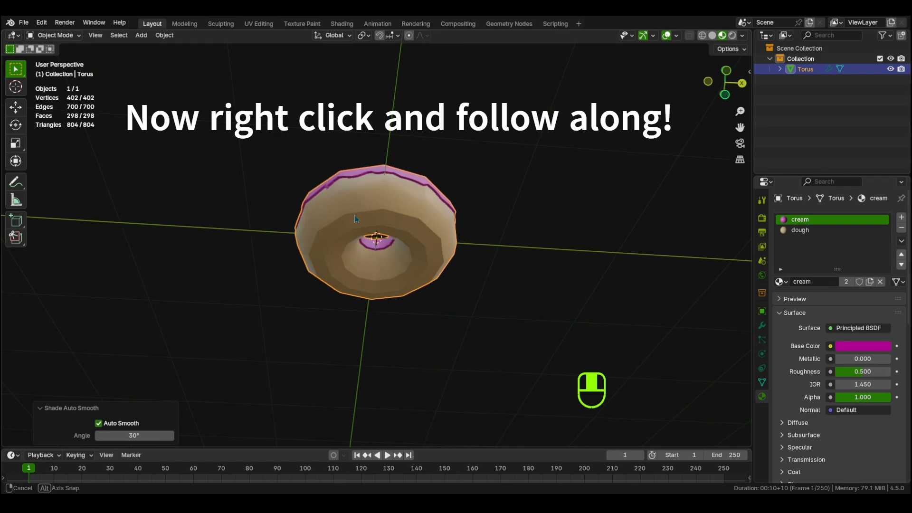
{"action": "middle_click_drag", "start_coordinate": [356, 219], "coordinate": [377, 243]}
Mark the edge loop around the lower outer side of the dough as sharp.
{"action": "key", "text": "Tab"}
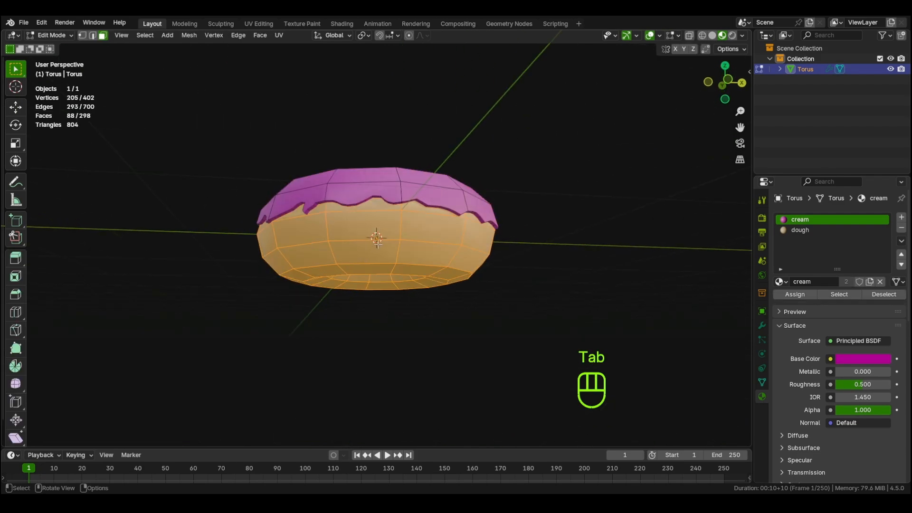
{"action": "key", "text": "2"}
{"action": "left_click", "coordinate": [390, 236], "text": "alt"}
{"action": "key", "text": "ctrl+e"}
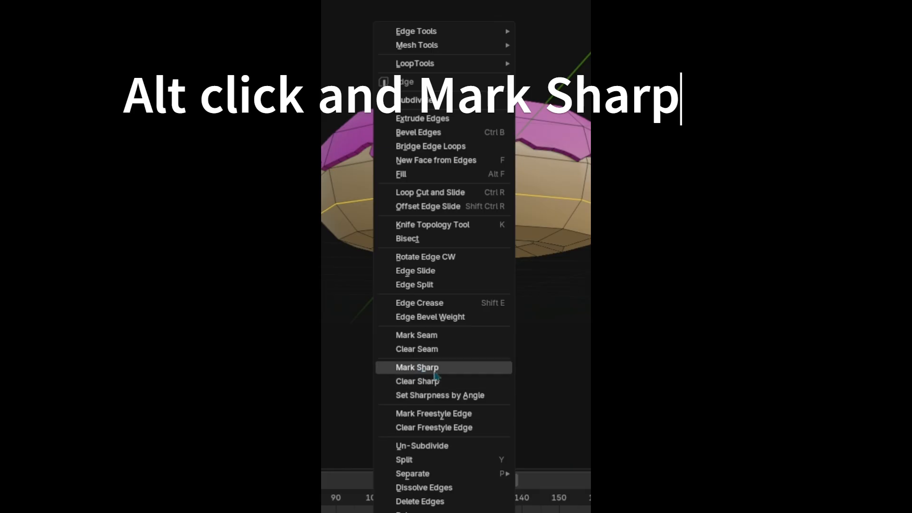
{"action": "left_click", "coordinate": [434, 373]}
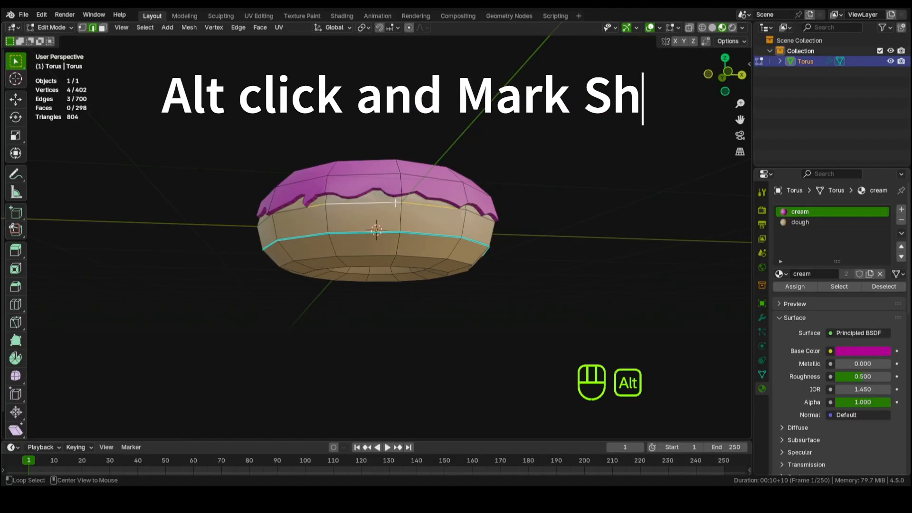
Select the edge segments running around the dough just below the icing drips and mark them as sharp.
{"action": "key", "text": "Tab"}
{"action": "middle_click_drag", "start_coordinate": [556, 286], "coordinate": [509, 307]}
{"action": "scroll", "coordinate": [509, 307], "scroll_direction": "up", "scroll_amount": 2}
{"action": "key", "text": "Tab"}
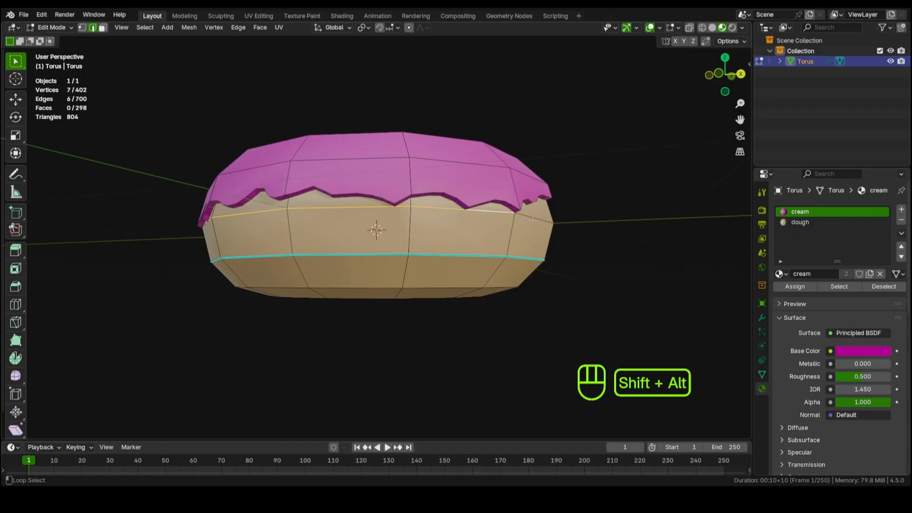
{"action": "middle_click_drag", "start_coordinate": [532, 220], "coordinate": [413, 235]}
{"action": "left_click", "coordinate": [414, 234], "text": "alt+shift"}
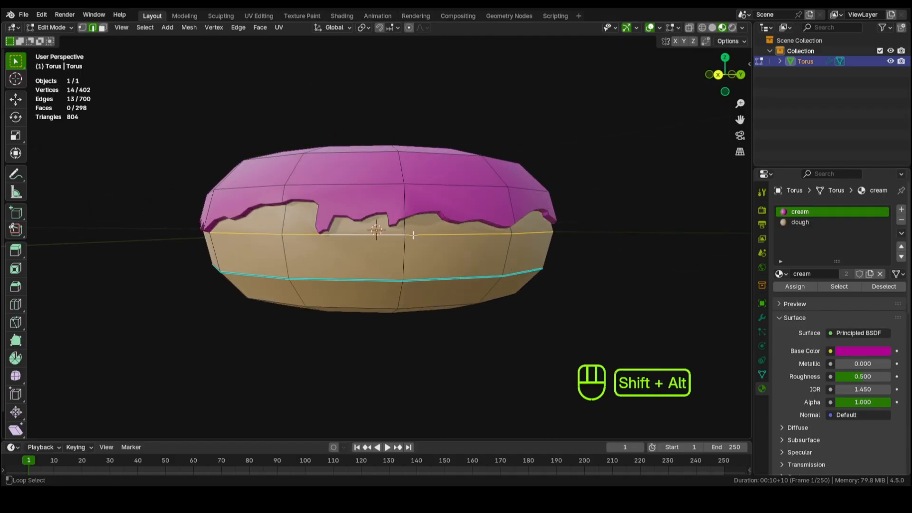
{"action": "middle_click_drag", "start_coordinate": [544, 237], "coordinate": [365, 256]}
{"action": "right_click", "coordinate": [365, 255]}
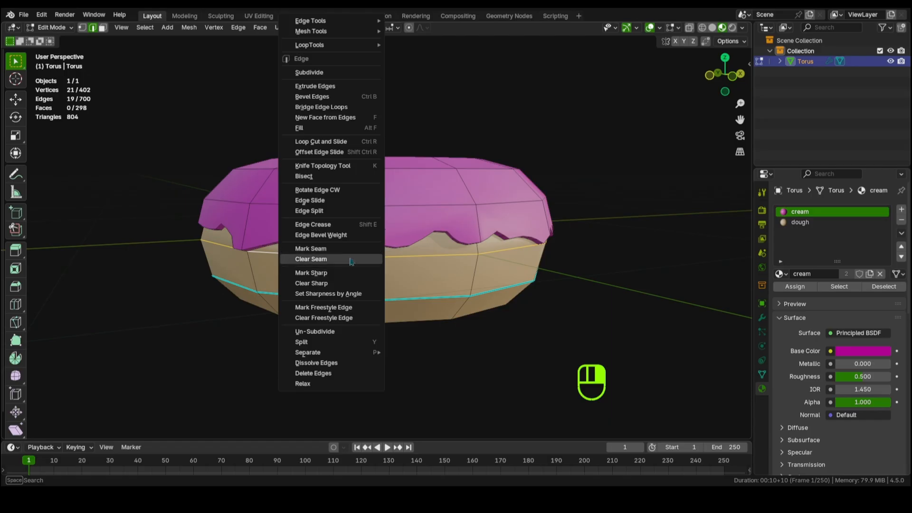
{"action": "left_click", "coordinate": [342, 275]}
{"action": "left_click", "coordinate": [451, 344]}
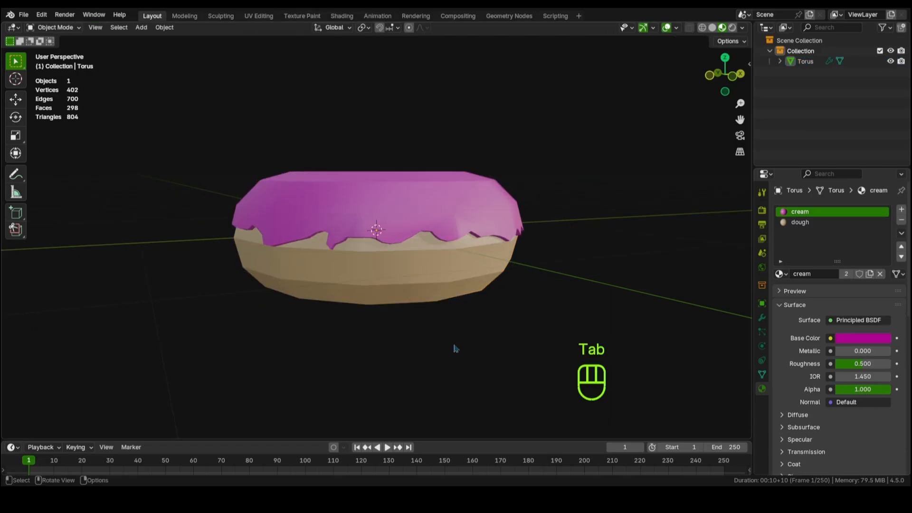
Mark the dough's edge loop inside the hole on the underside as sharp, and check the shading in Object Mode.
{"action": "middle_click_drag", "start_coordinate": [452, 346], "coordinate": [384, 272]}
{"action": "key", "text": "Tab"}
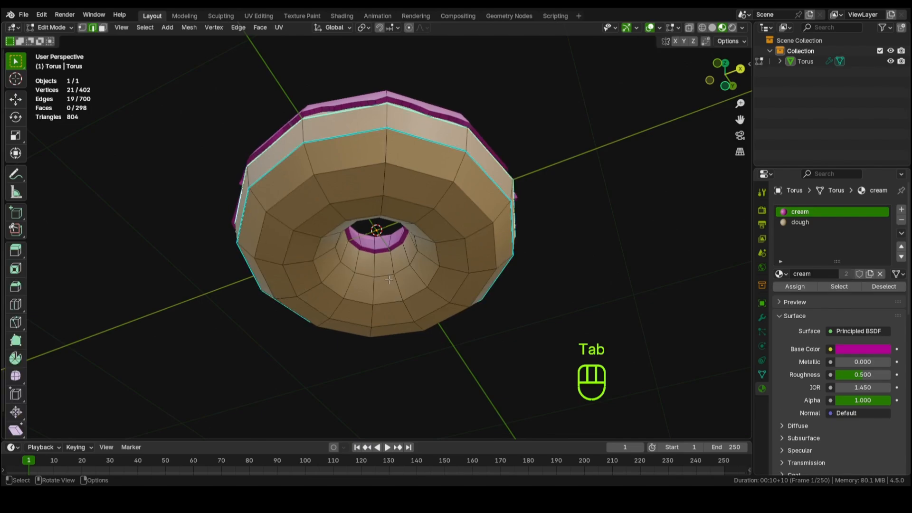
{"action": "left_click", "coordinate": [388, 281], "text": "alt"}
{"action": "right_click", "coordinate": [387, 277]}
{"action": "left_click", "coordinate": [387, 276]}
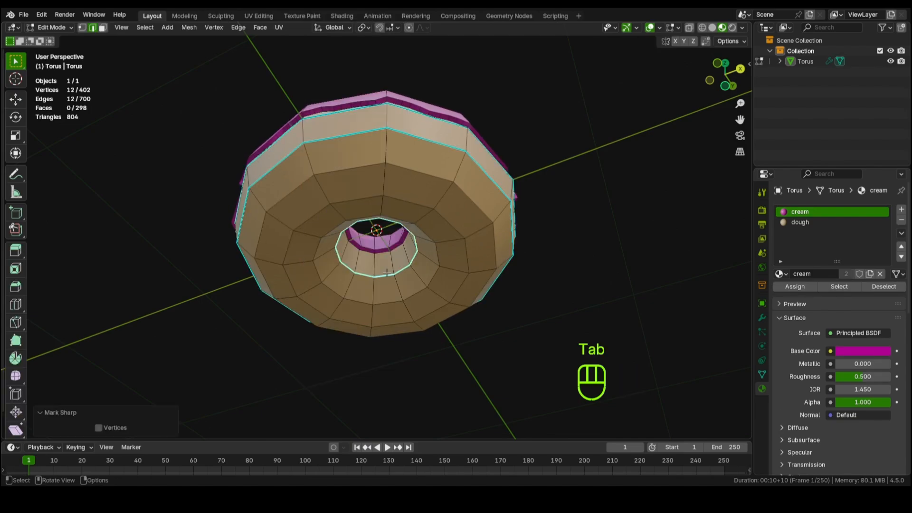
{"action": "key", "text": "Tab"}
{"action": "middle_click_drag", "start_coordinate": [417, 299], "coordinate": [495, 69]}
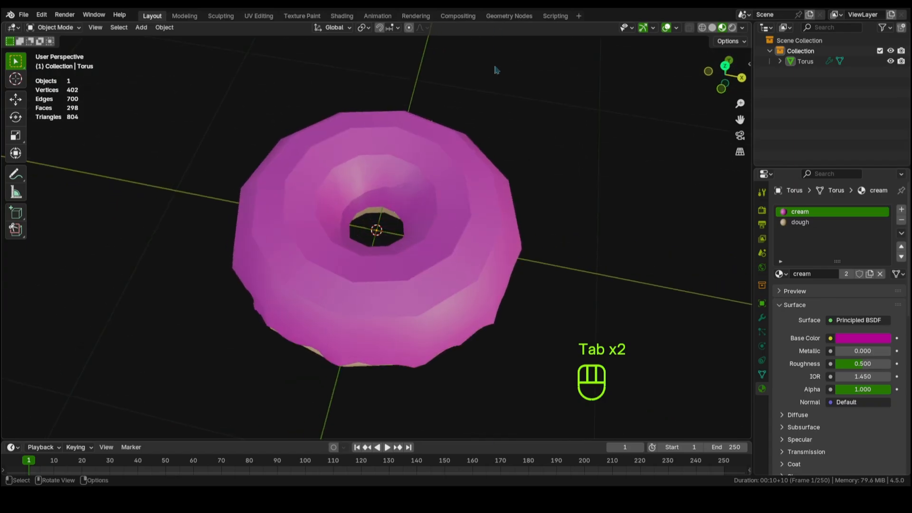
{"action": "scroll", "coordinate": [507, 103], "scroll_direction": "down", "scroll_amount": 3}
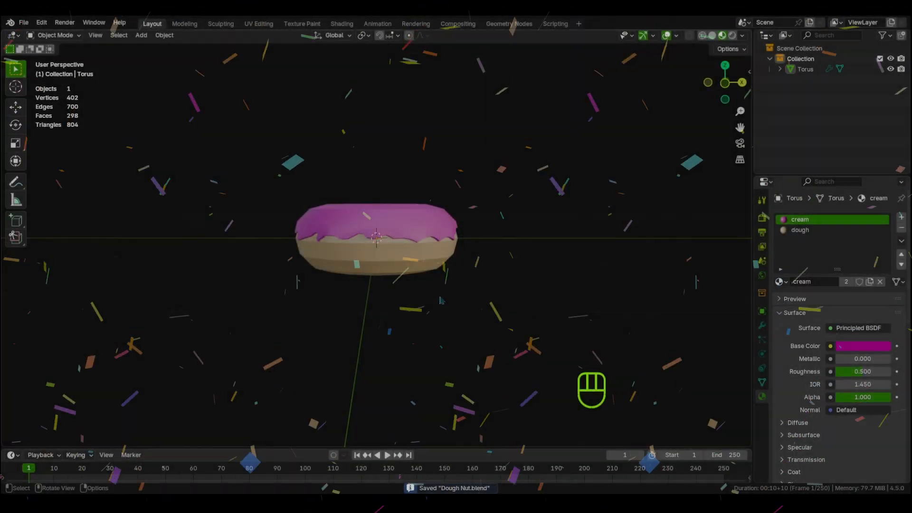